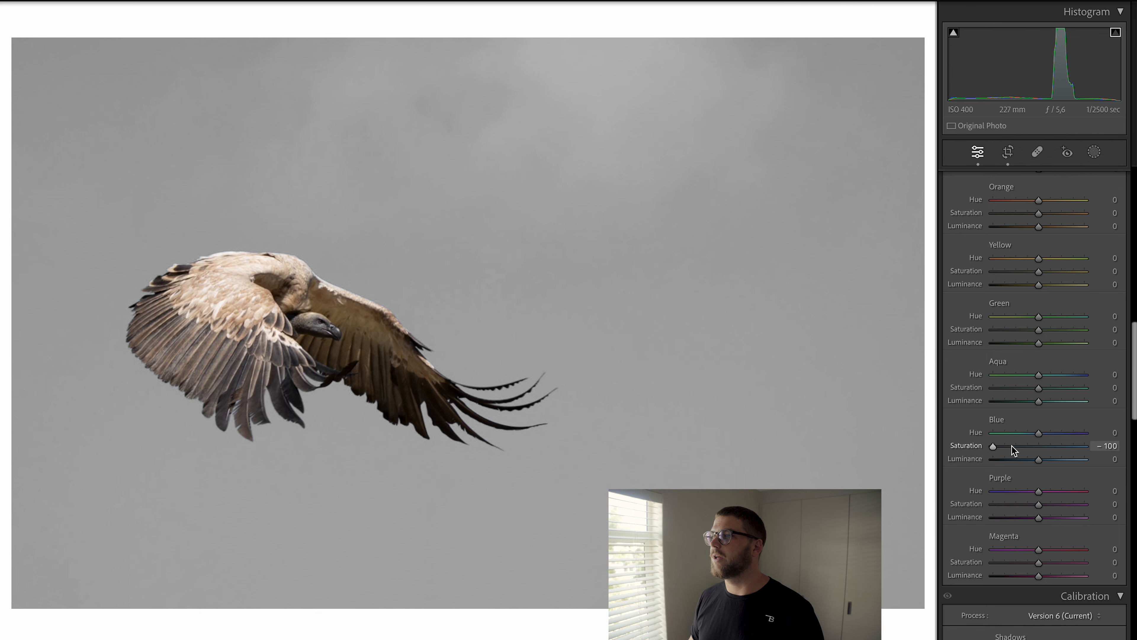
# Step: Set the Blue luminance to -16 in the color mixer
pyautogui.moveTo(1040, 462); pyautogui.dragTo(1032, 463)
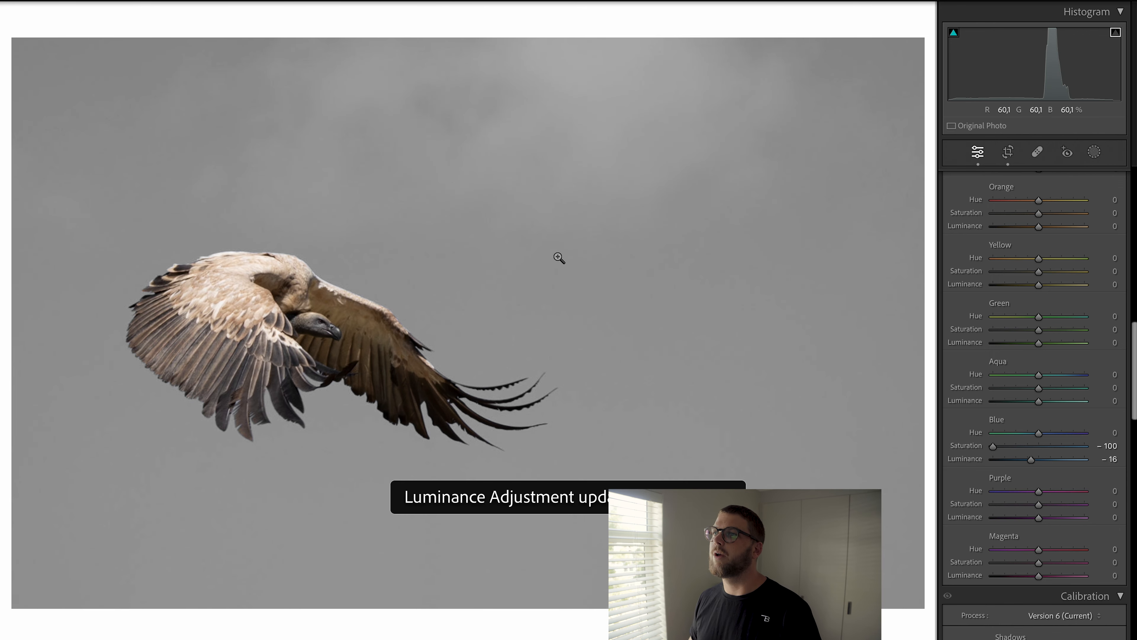
# Step: Add a linear gradient across the middle of the frame and set its exposure to -0.87
pyautogui.press('m')
pyautogui.moveTo(475, 307); pyautogui.dragTo(478, 413)
pyautogui.moveTo(1040, 417); pyautogui.dragTo(1032, 421)
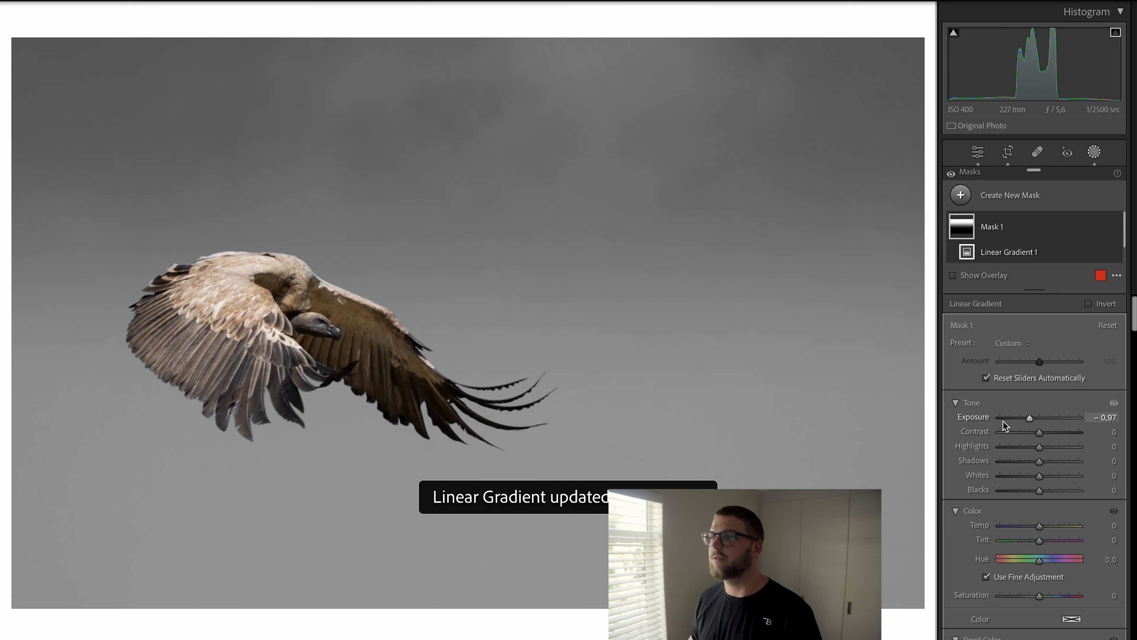
# Step: Add a linear gradient rising from the bottom edge toward the bird and set its exposure to -0.72
pyautogui.press('m')
pyautogui.moveTo(406, 560); pyautogui.dragTo(412, 340)
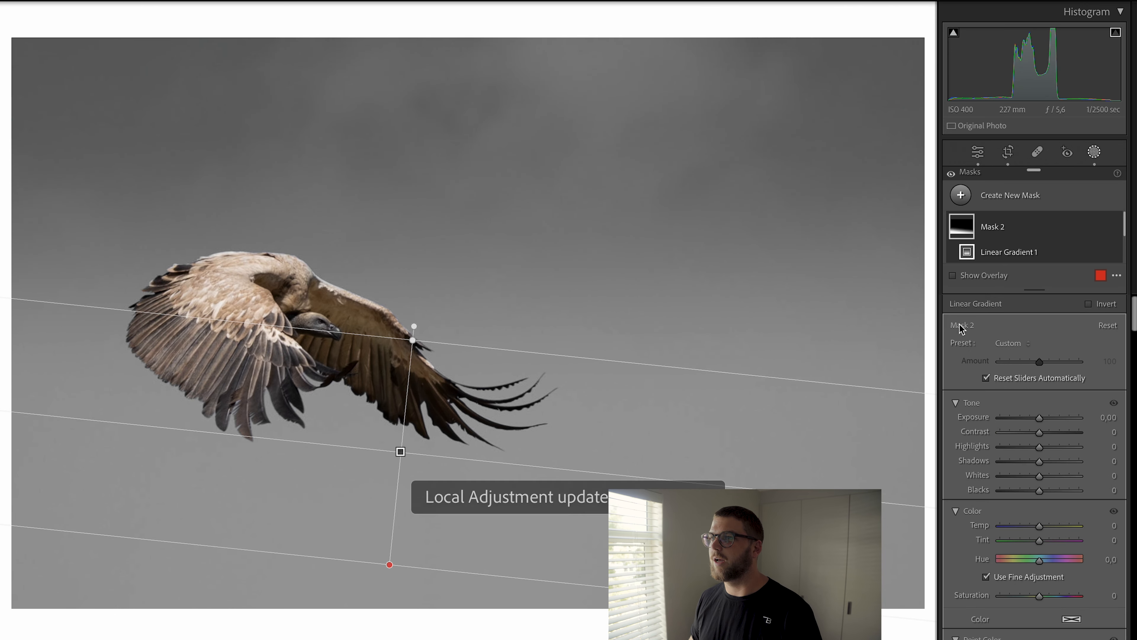
pyautogui.moveTo(1040, 418); pyautogui.dragTo(1032, 422)
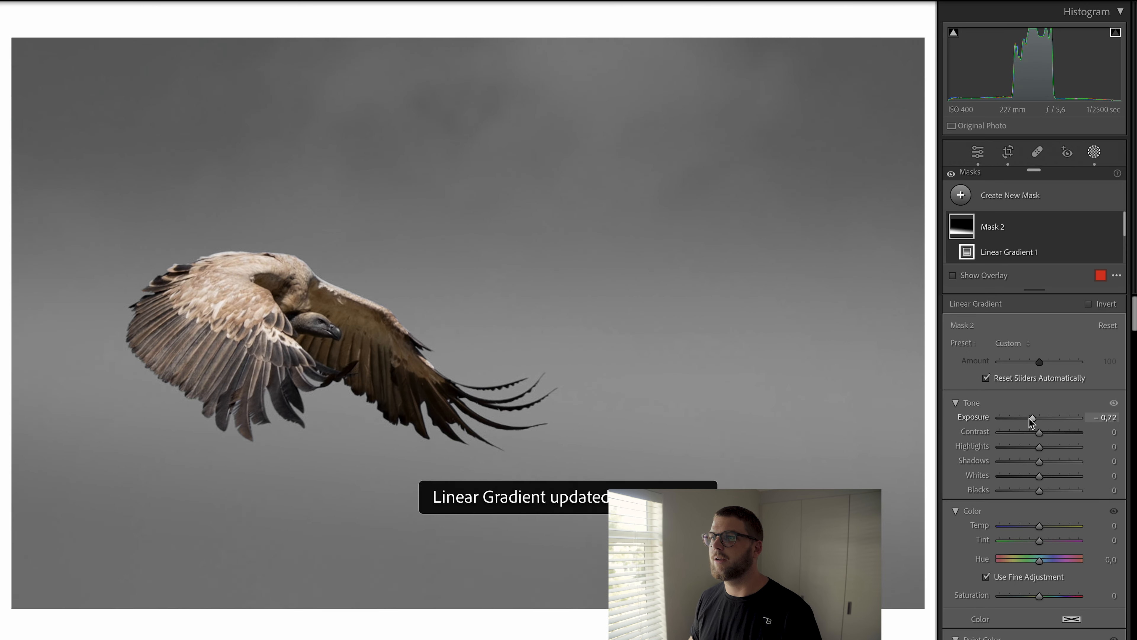
# Step: Add a linear gradient coming in from the left edge and set its exposure to -0.78
pyautogui.press('m')
pyautogui.moveTo(218, 300); pyautogui.dragTo(530, 312)
pyautogui.moveTo(217, 300); pyautogui.dragTo(5, 291)
pyautogui.moveTo(1040, 420); pyautogui.dragTo(1033, 419)
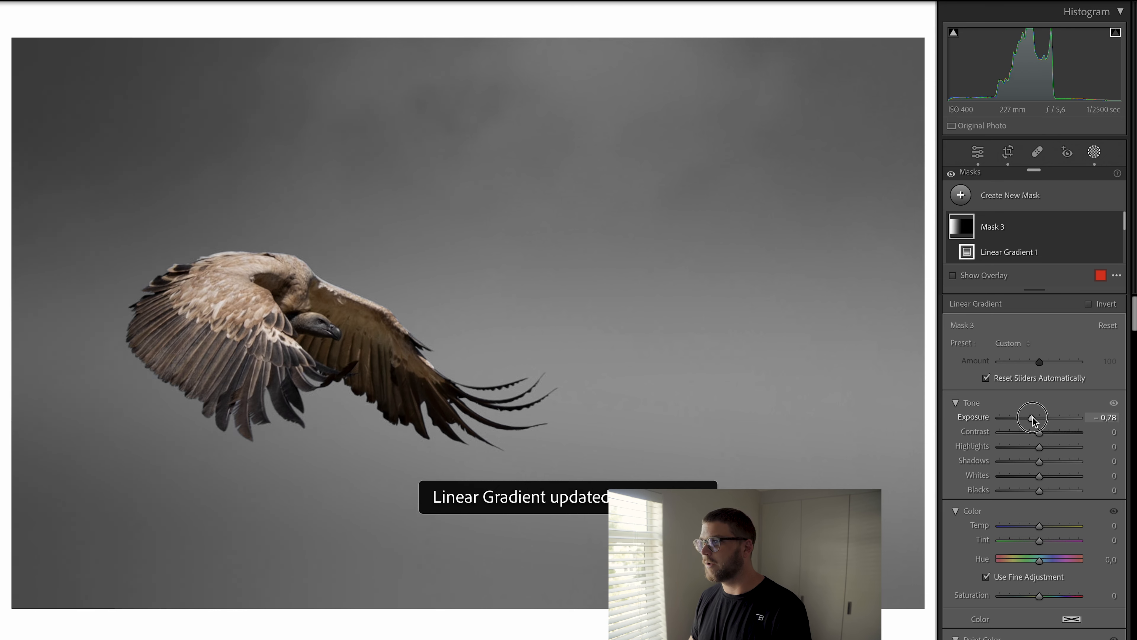
# Step: Leave masking, lower the Blue saturation and set the Blue hue to -14 in the color mixer
pyautogui.press('m')
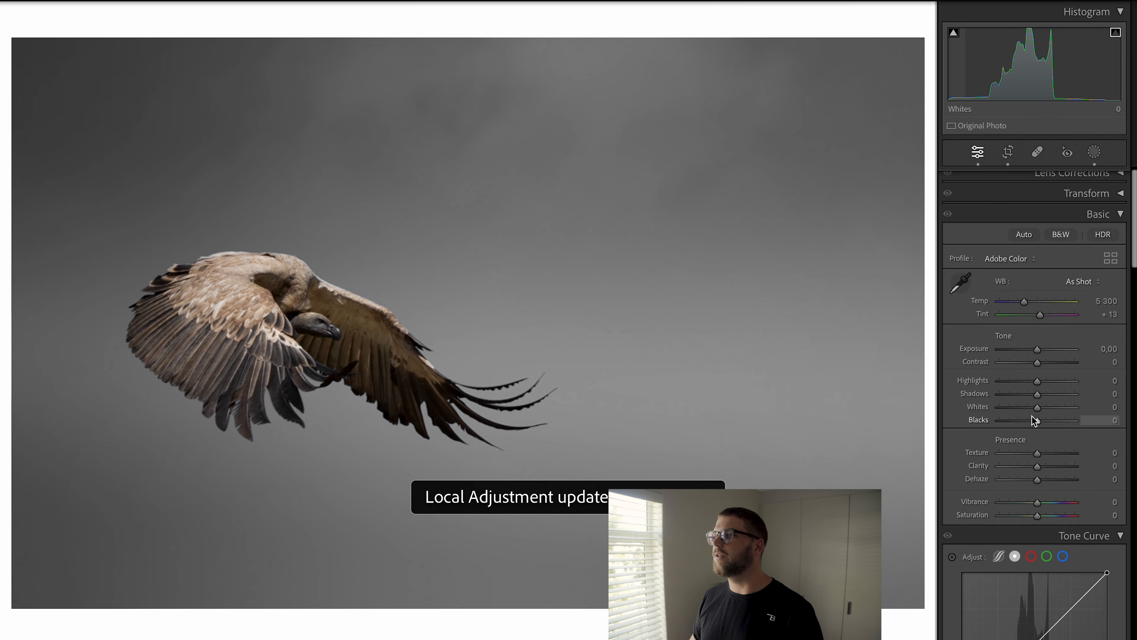
pyautogui.scroll(-10, 1032, 416)
pyautogui.click(993, 588)
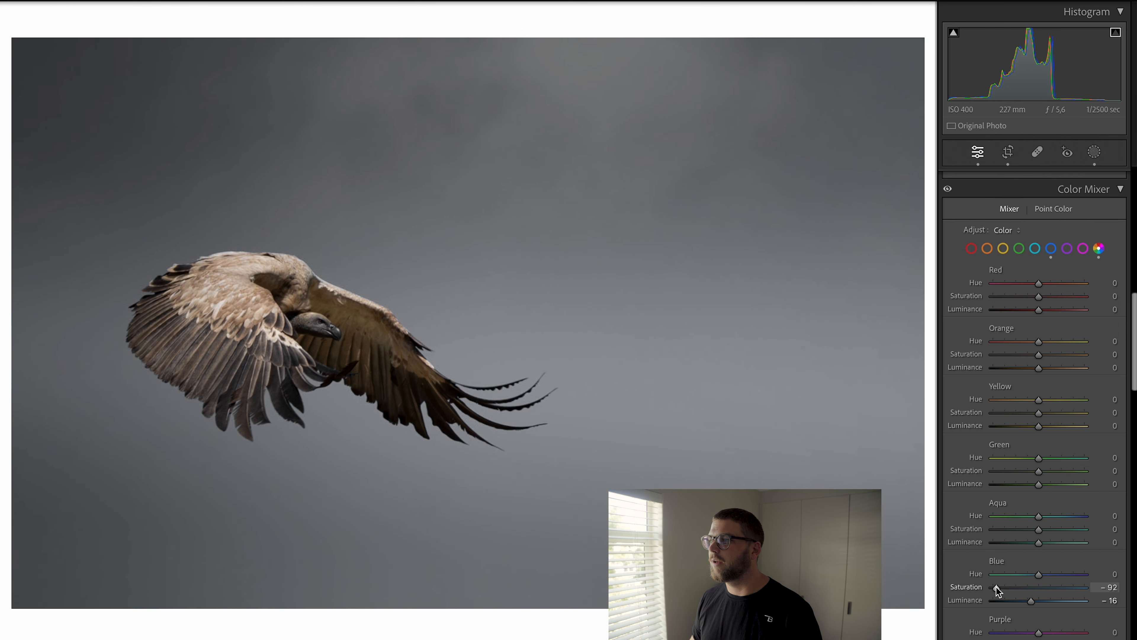
pyautogui.moveTo(1040, 575)
pyautogui.mouseDown()
pyautogui.moveTo(996, 591)
pyautogui.moveTo(1018, 591)
pyautogui.mouseUp()
# Step: Create a brush mask, paint over the upper sky, and set its Dehaze to -100
pyautogui.press('k')
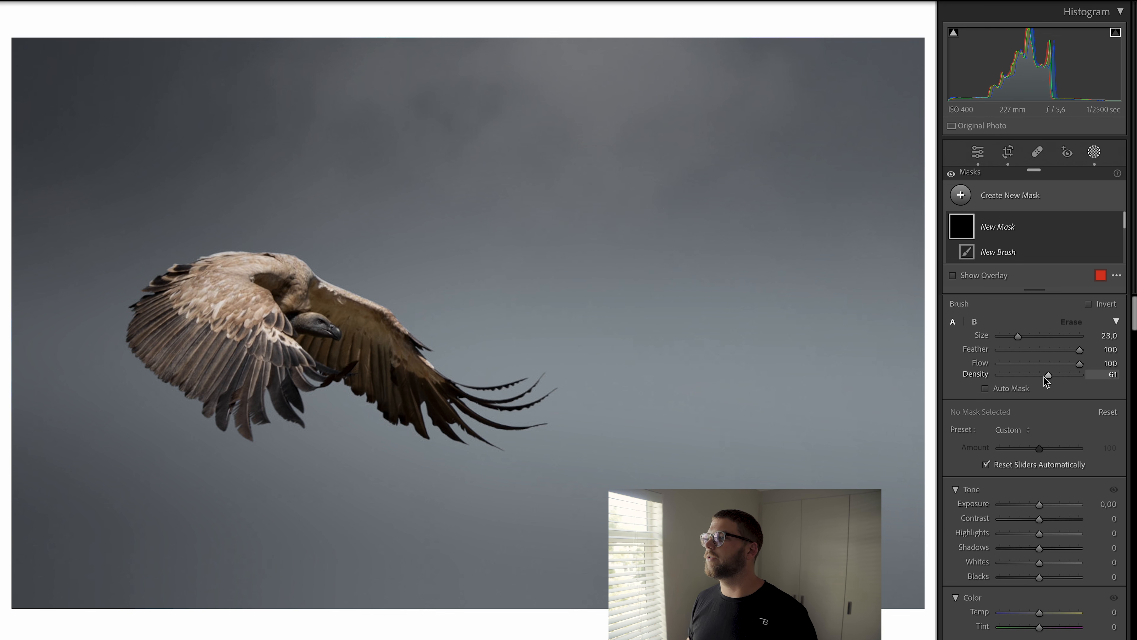
pyautogui.scroll(-10, 1064, 445)
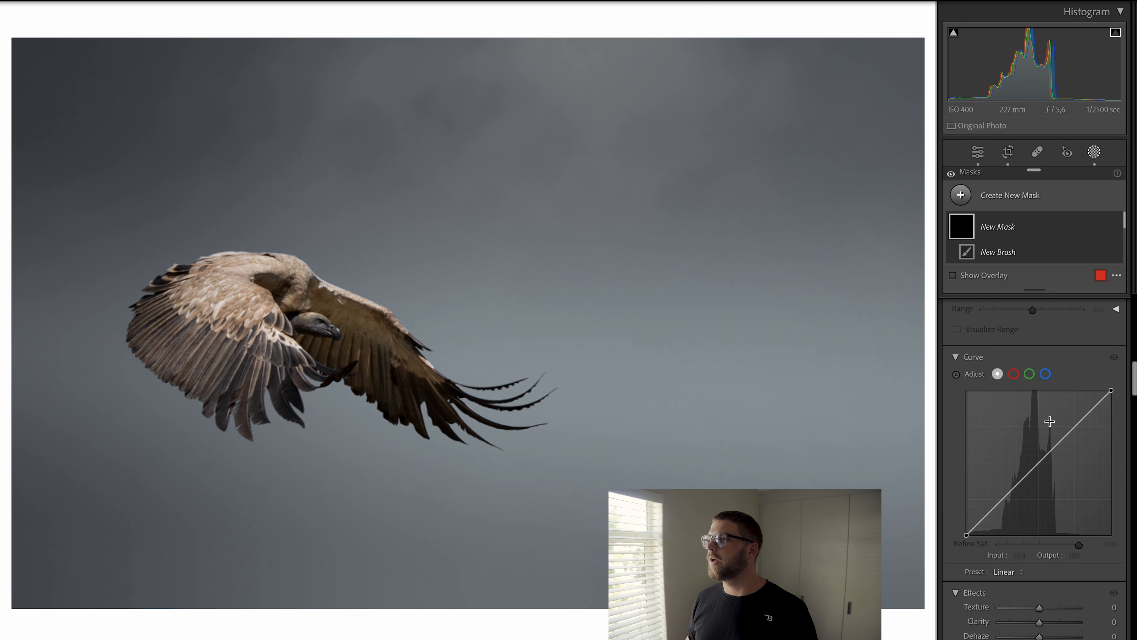
pyautogui.scroll(-5, 1050, 421)
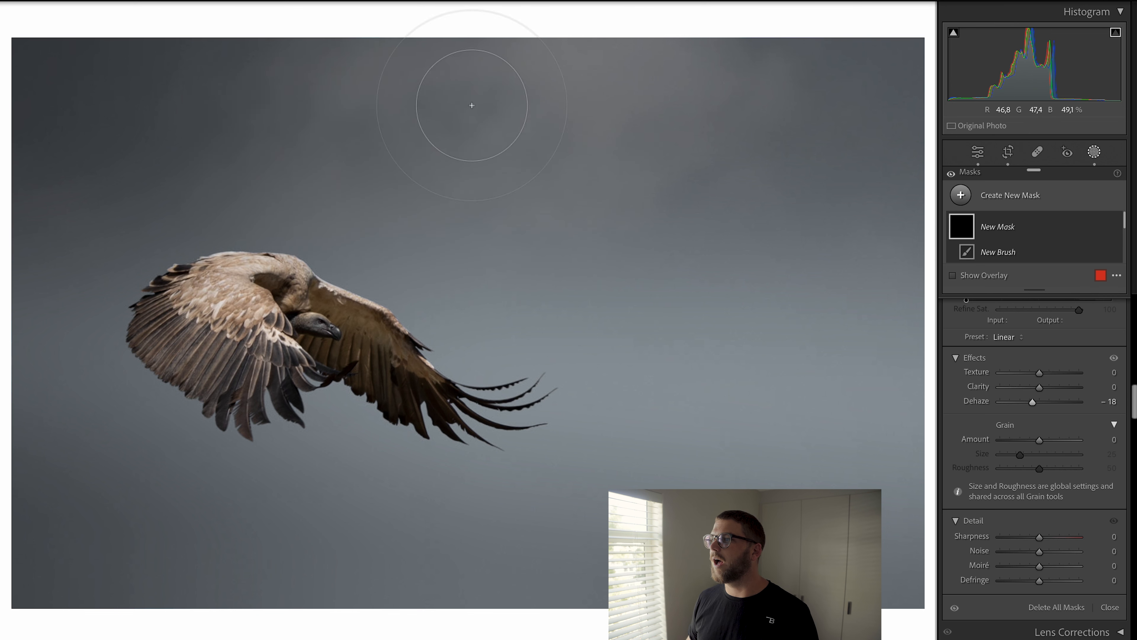
pyautogui.moveTo(300, 72); pyautogui.dragTo(250, 111)
pyautogui.moveTo(1021, 407); pyautogui.dragTo(968, 403)
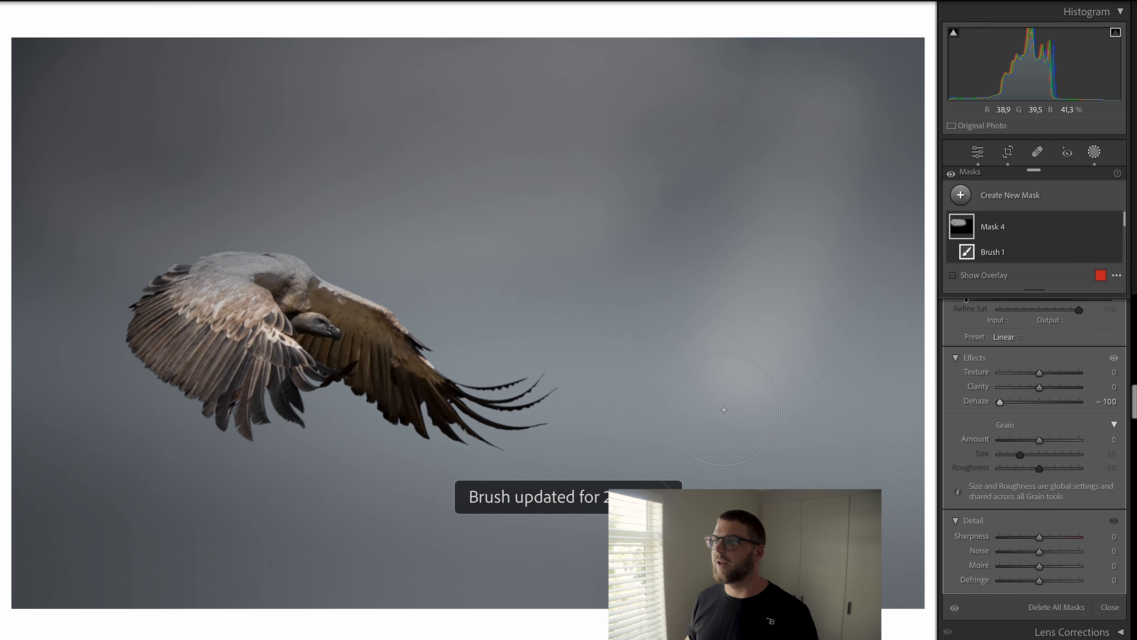
# Step: Brush across the left sky and the bird, then undo the last two changes
pyautogui.moveTo(381, 355); pyautogui.dragTo(40, 333)
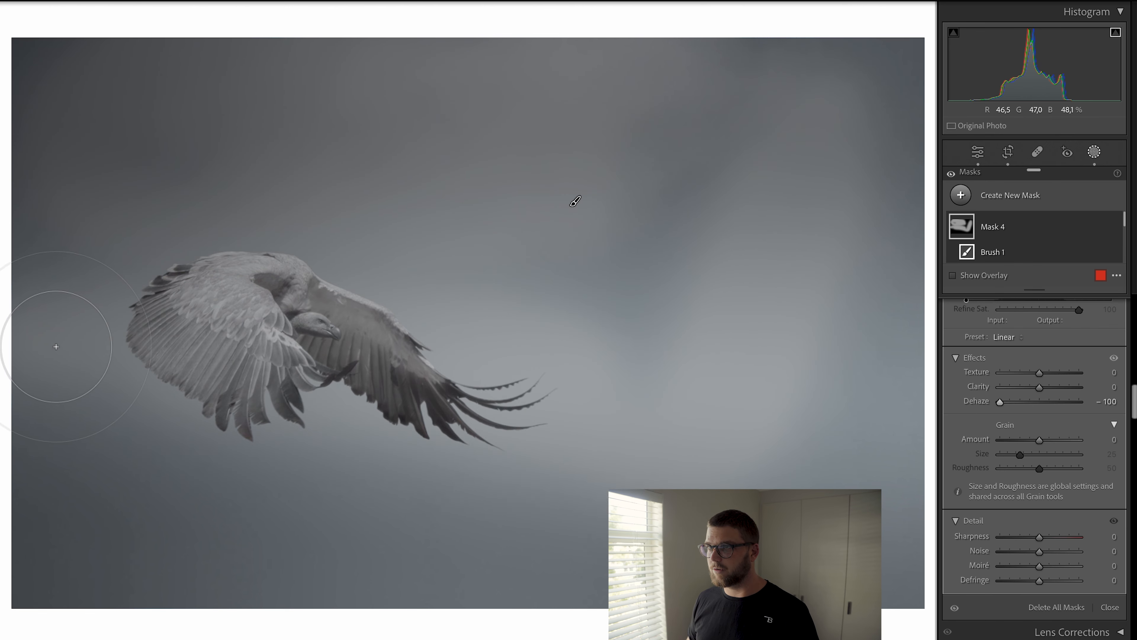
pyautogui.hotkey('ctrl', 'z')
pyautogui.hotkey('ctrl', 'z')
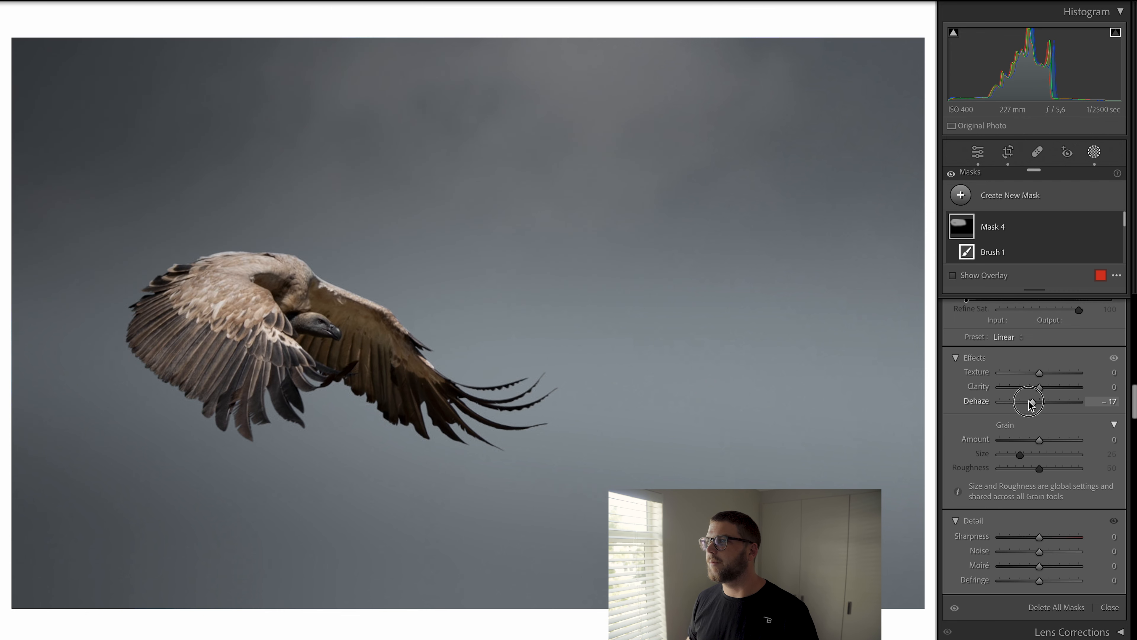
# Step: Reduce the brush mask's negative Dehaze toward zero
pyautogui.moveTo(1027, 403); pyautogui.dragTo(1037, 402)
pyautogui.scroll(5, 1036, 390)
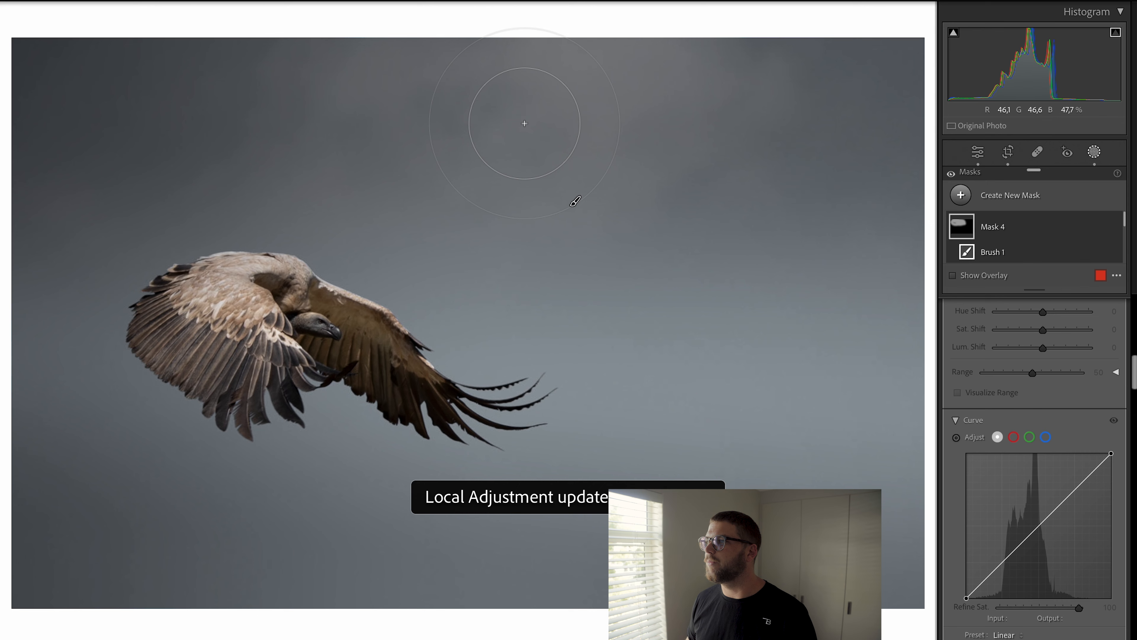
pyautogui.scroll(10, 1041, 387)
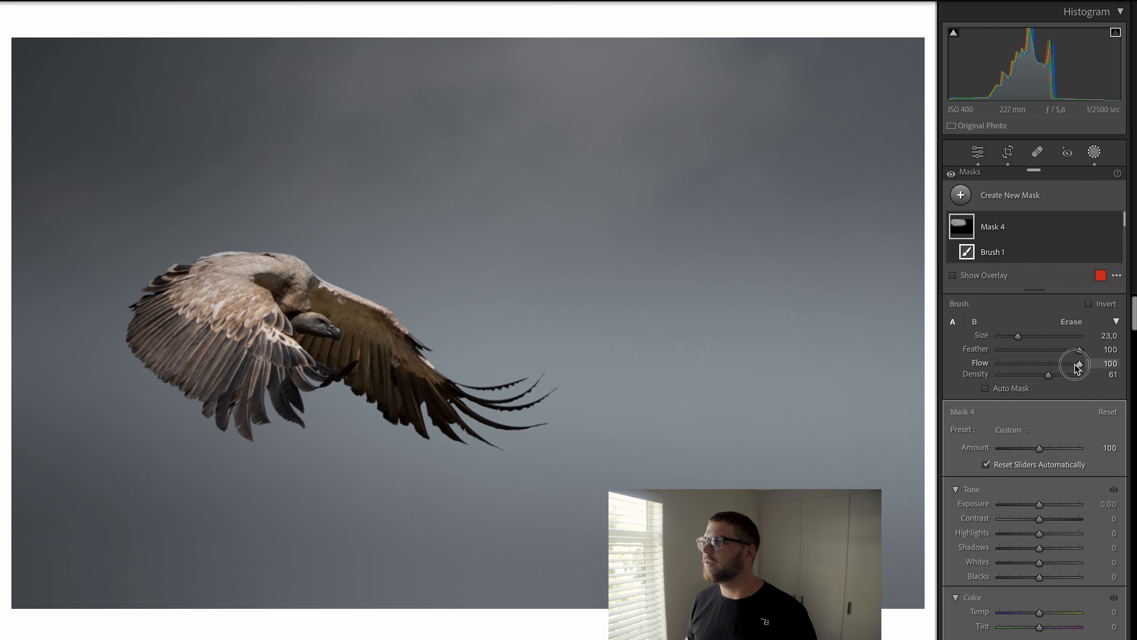
# Step: Set the brush Flow to 87 and paint across the sky from the top centre toward the right
pyautogui.moveTo(1073, 365); pyautogui.dragTo(1065, 365)
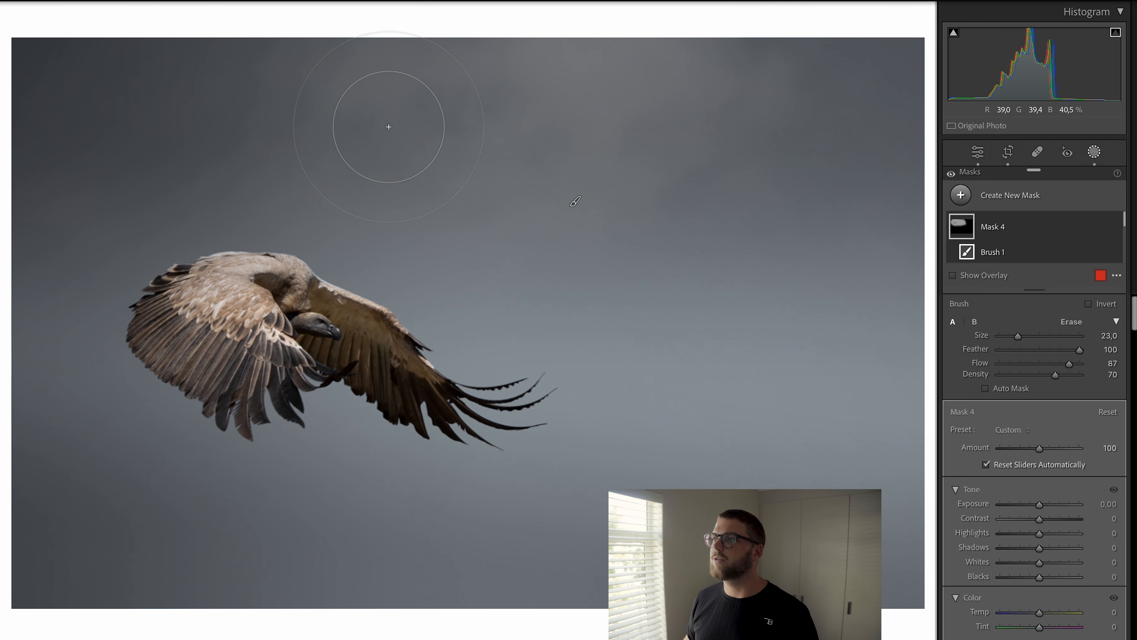
pyautogui.moveTo(498, 118)
pyautogui.mouseDown()
pyautogui.moveTo(635, 126)
pyautogui.moveTo(858, 310)
pyautogui.moveTo(851, 341)
pyautogui.mouseUp()
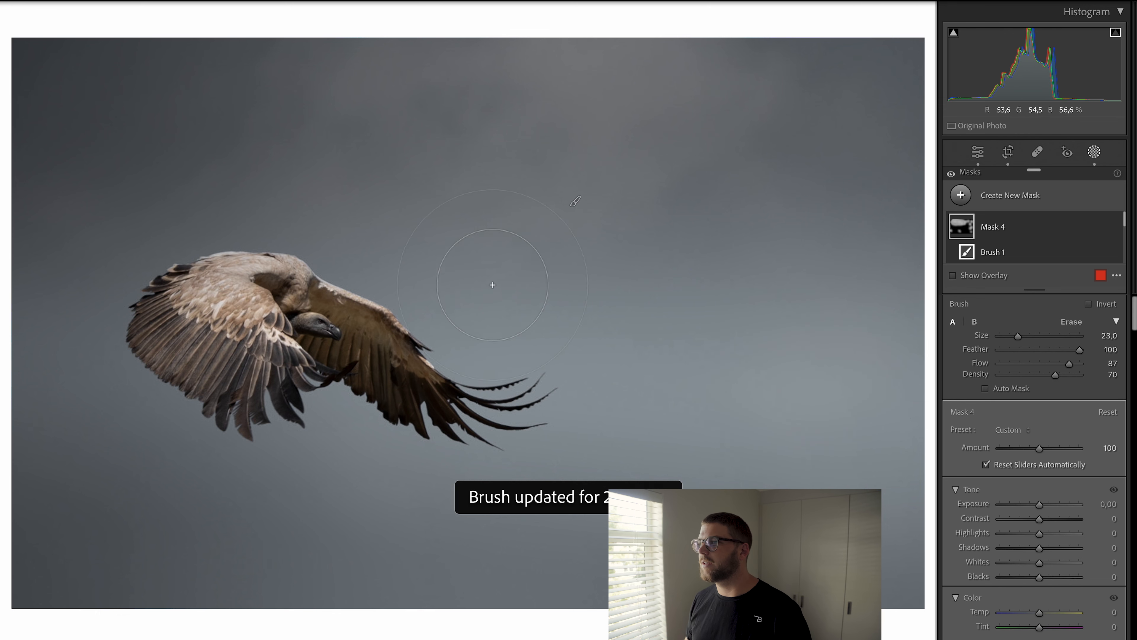
# Step: Set the brush mask's Blacks to -8 and toggle the before/after view to compare
pyautogui.moveTo(1040, 578); pyautogui.dragTo(1035, 578)
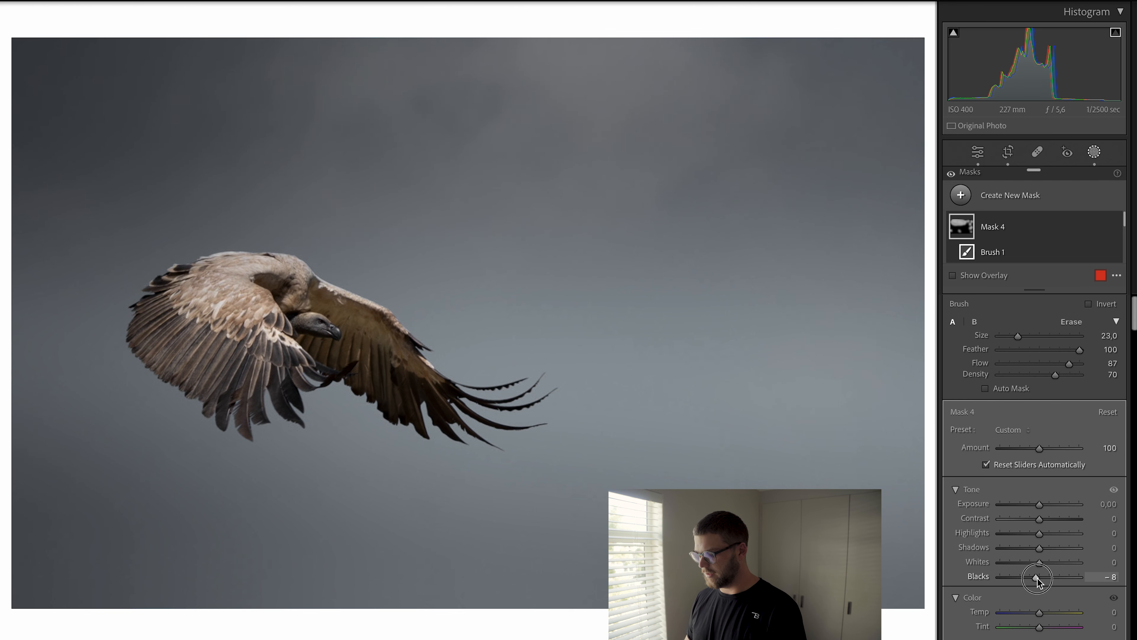
pyautogui.press('\\')
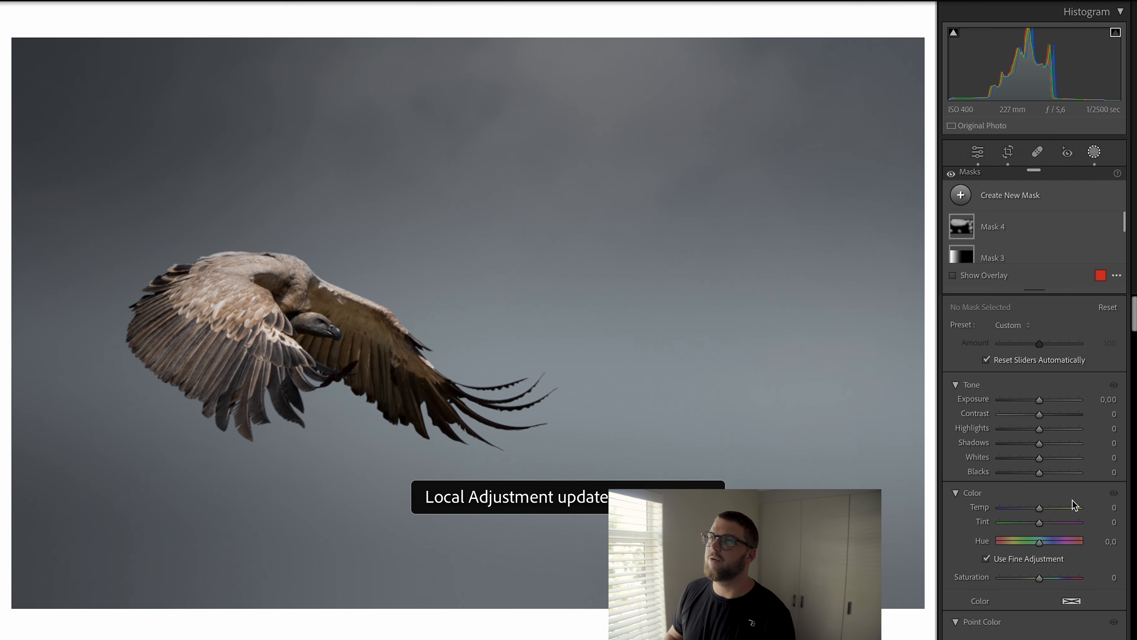
pyautogui.press('\\')
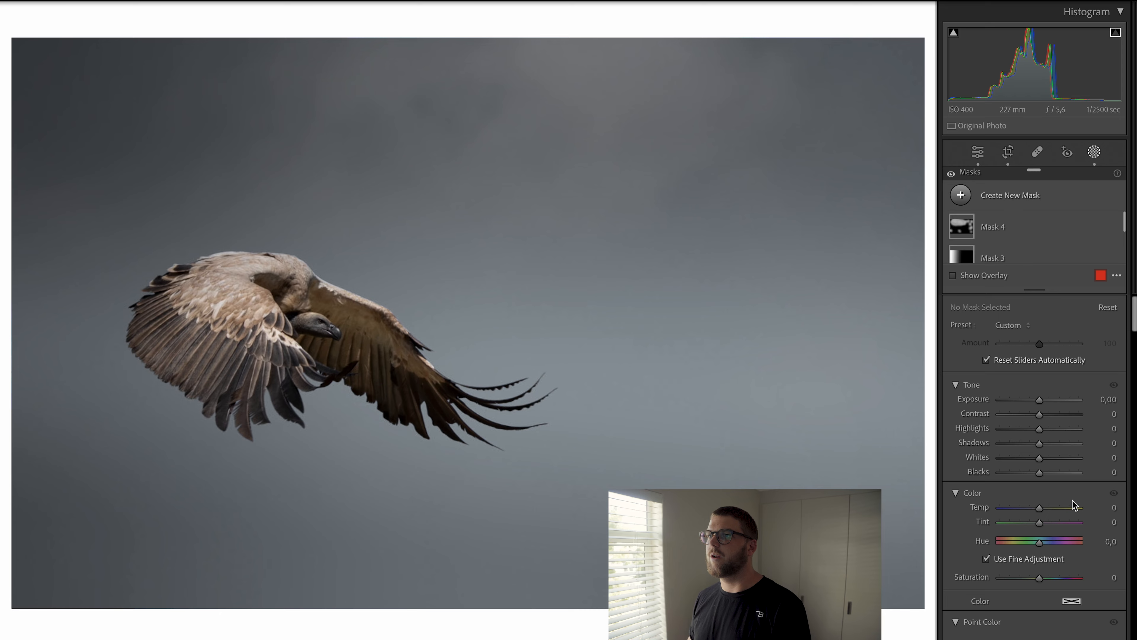
pyautogui.press('\\')
pyautogui.press('\\')
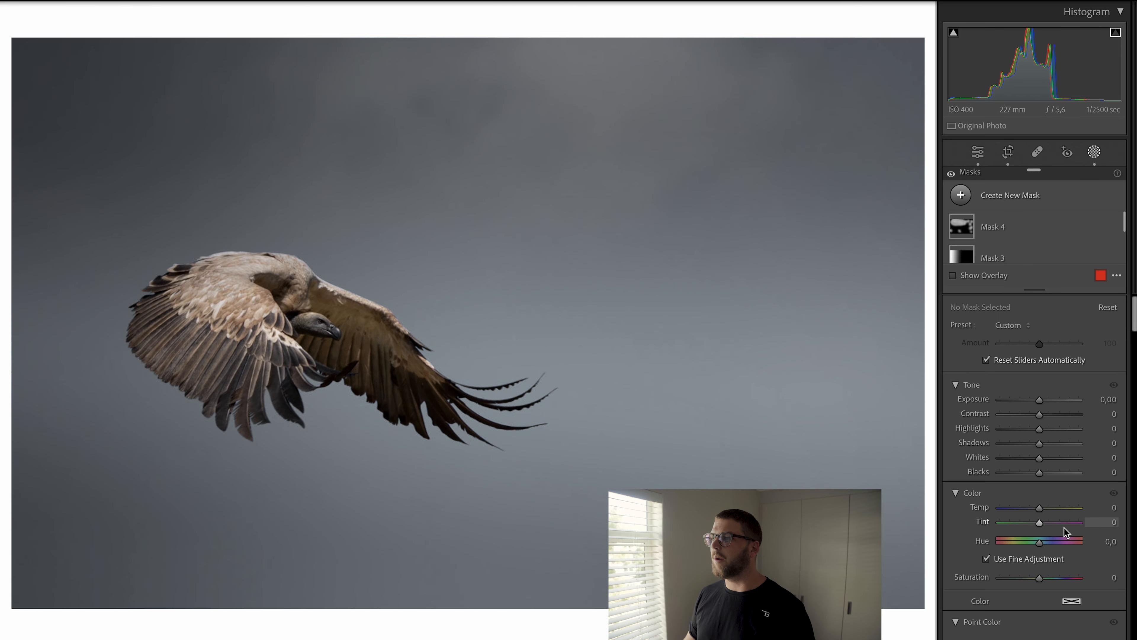
# Step: Leave masking and set the Red saturation to +10 in the color mixer
pyautogui.scroll(-15, 1092, 545)
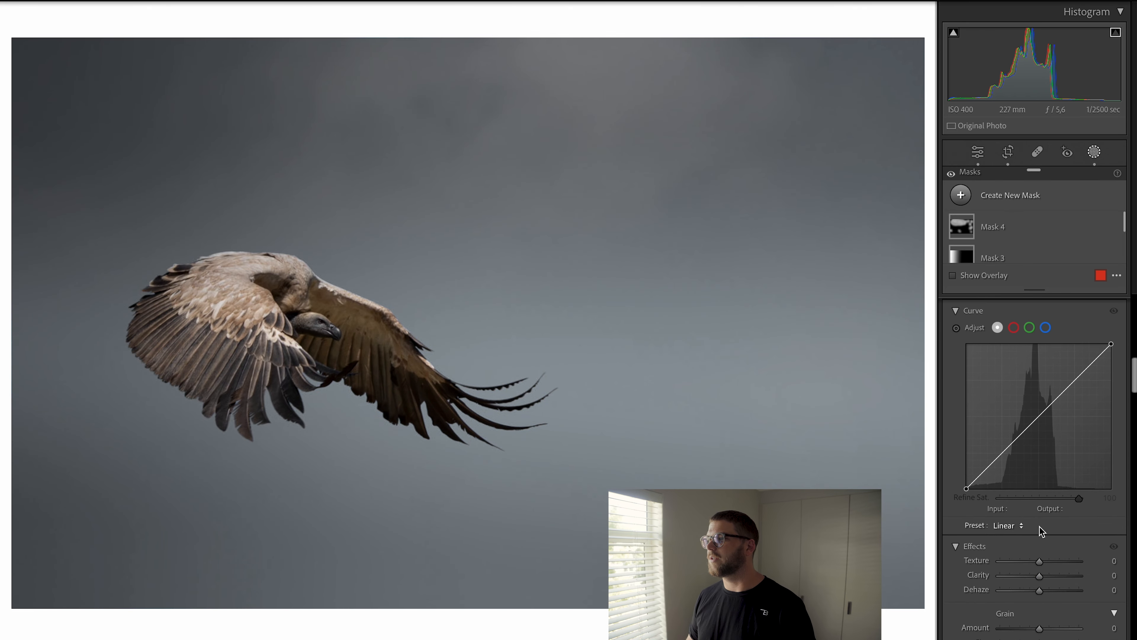
pyautogui.scroll(-10, 1037, 526)
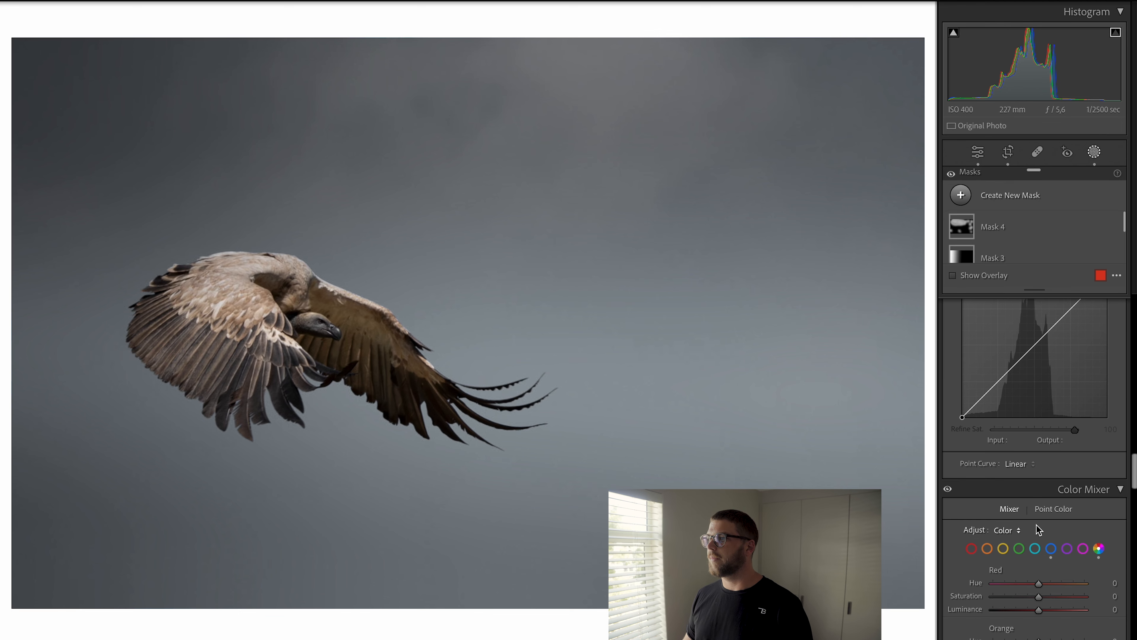
pyautogui.hotkey('shift', 'w')
pyautogui.scroll(-5, 1036, 527)
pyautogui.scroll(15, 1044, 453)
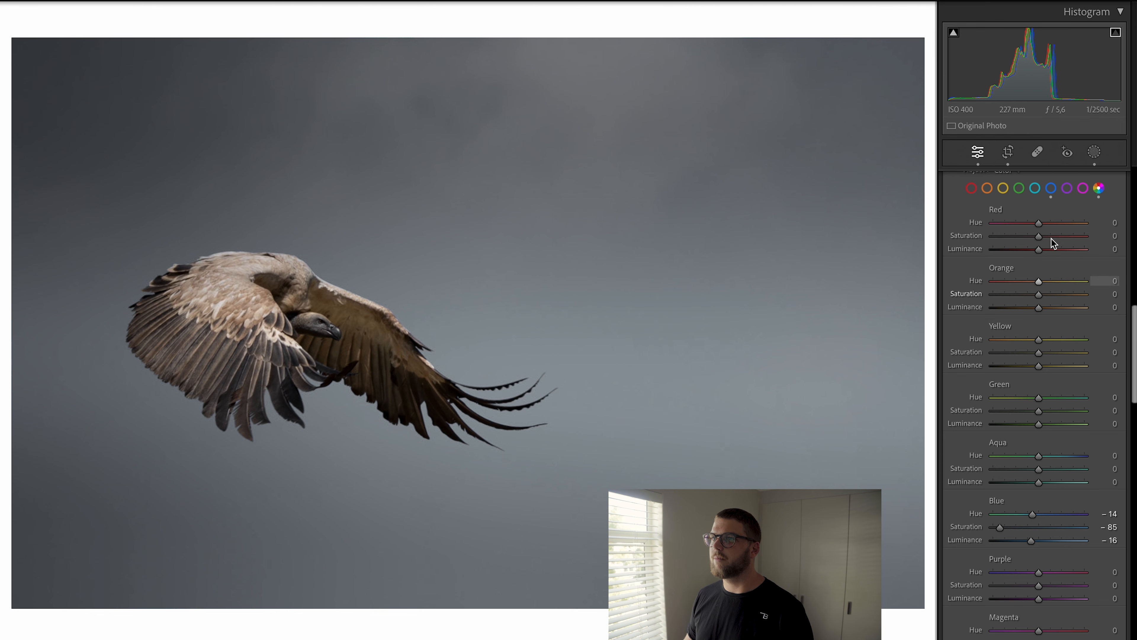
pyautogui.click(1029, 234)
pyautogui.moveTo(1030, 234); pyautogui.dragTo(1046, 240)
# Step: Set Orange saturation +36 and luminance +8, and Yellow hue -3, saturation +64 and luminance -5
pyautogui.click(1038, 296)
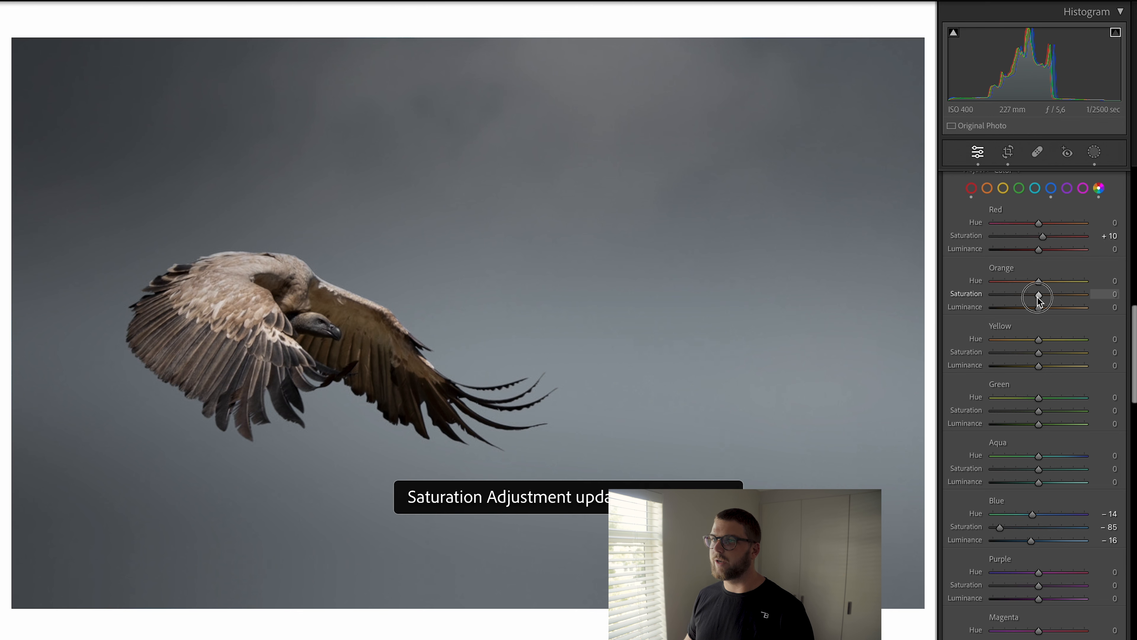
pyautogui.moveTo(1036, 298)
pyautogui.mouseDown()
pyautogui.moveTo(1056, 303)
pyautogui.moveTo(1048, 307)
pyautogui.mouseUp()
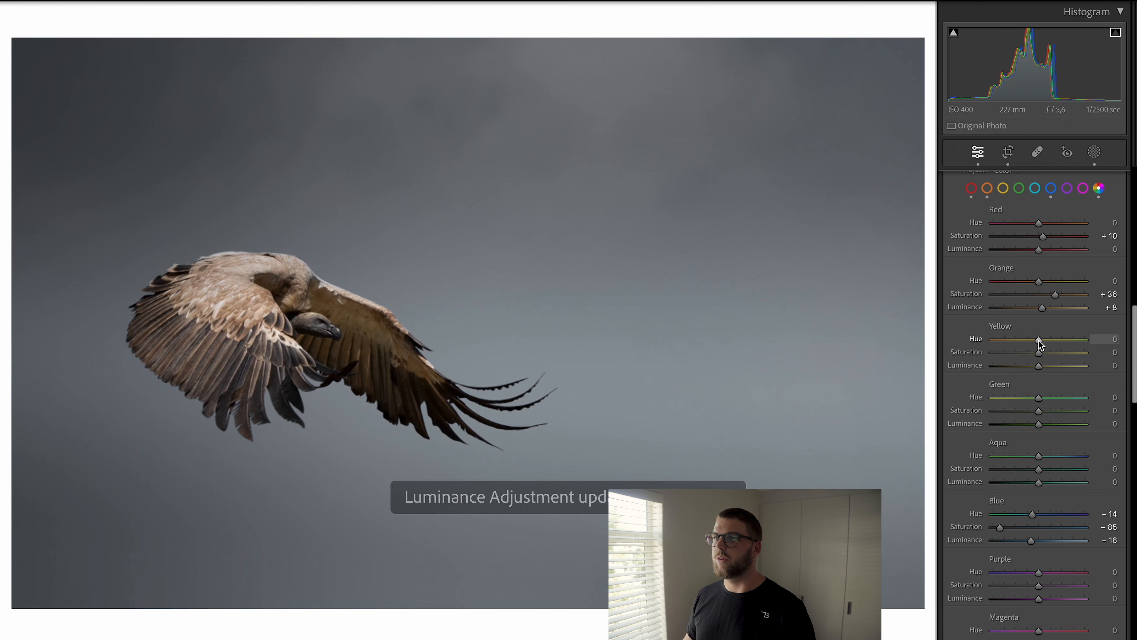
pyautogui.moveTo(1038, 341); pyautogui.dragTo(1038, 369)
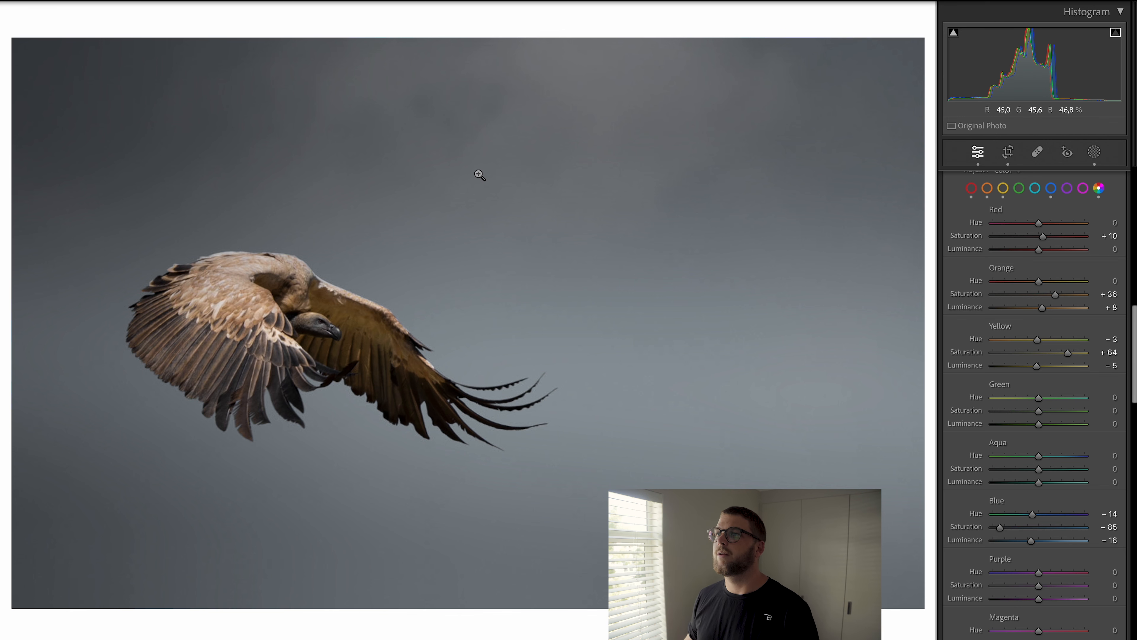
# Step: Add a linear gradient from the top edge down to the bird, checking its coverage with the mask overlay
pyautogui.press('m')
pyautogui.moveTo(453, 54); pyautogui.dragTo(458, 322)
pyautogui.moveTo(455, 187); pyautogui.dragTo(443, 51)
pyautogui.moveTo(445, 245); pyautogui.dragTo(448, 332)
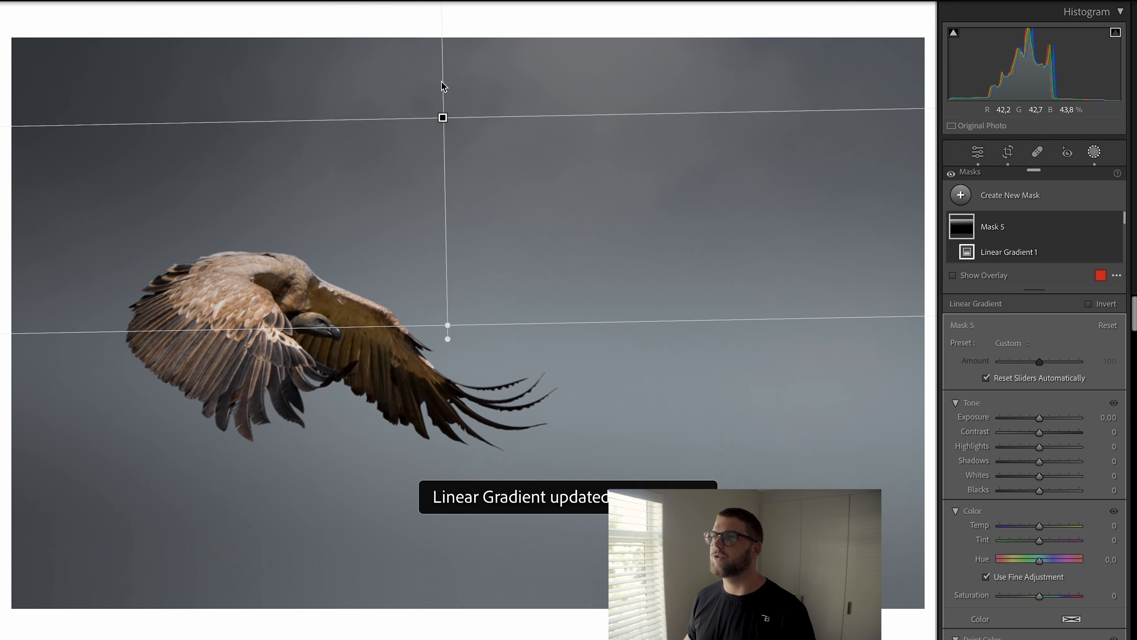
pyautogui.moveTo(442, 117); pyautogui.dragTo(435, 24)
pyautogui.moveTo(440, 234); pyautogui.dragTo(448, 393)
pyautogui.press('o')
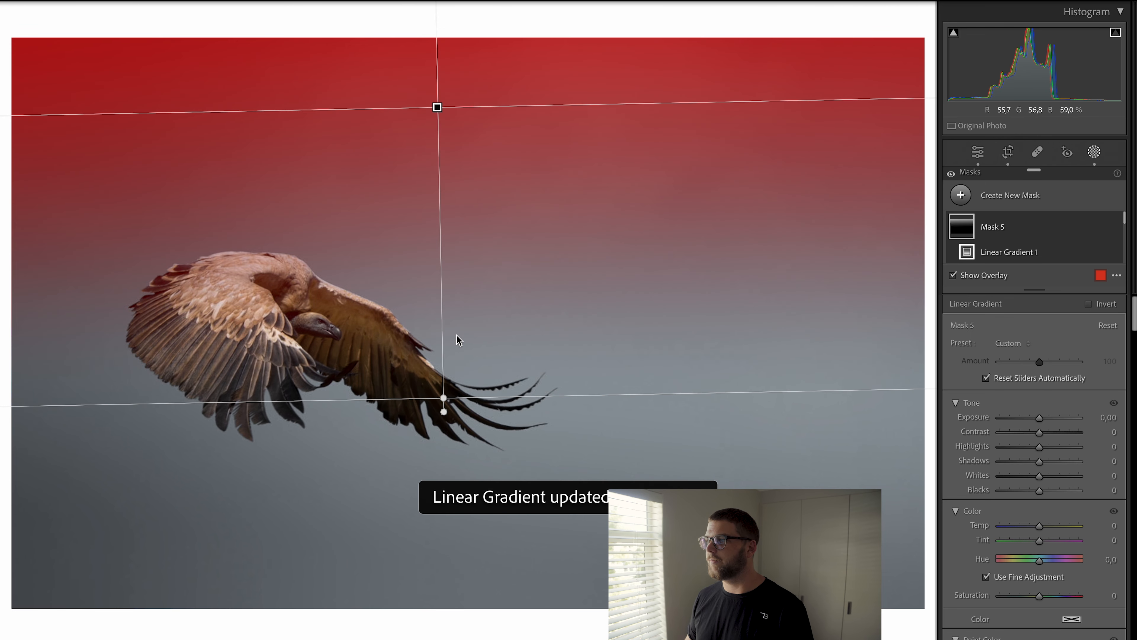
pyautogui.press('o')
# Step: Set the top gradient's exposure to -0.91 and its Blacks to -63
pyautogui.moveTo(1039, 421); pyautogui.dragTo(1029, 419)
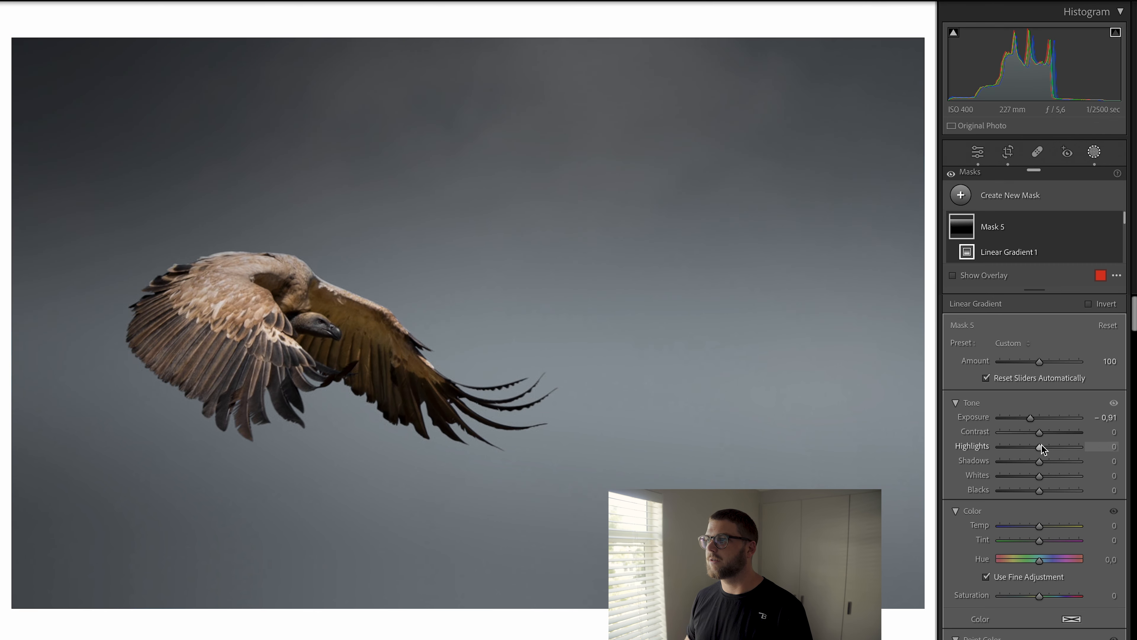
pyautogui.moveTo(1039, 494); pyautogui.dragTo(1014, 494)
pyautogui.press('o')
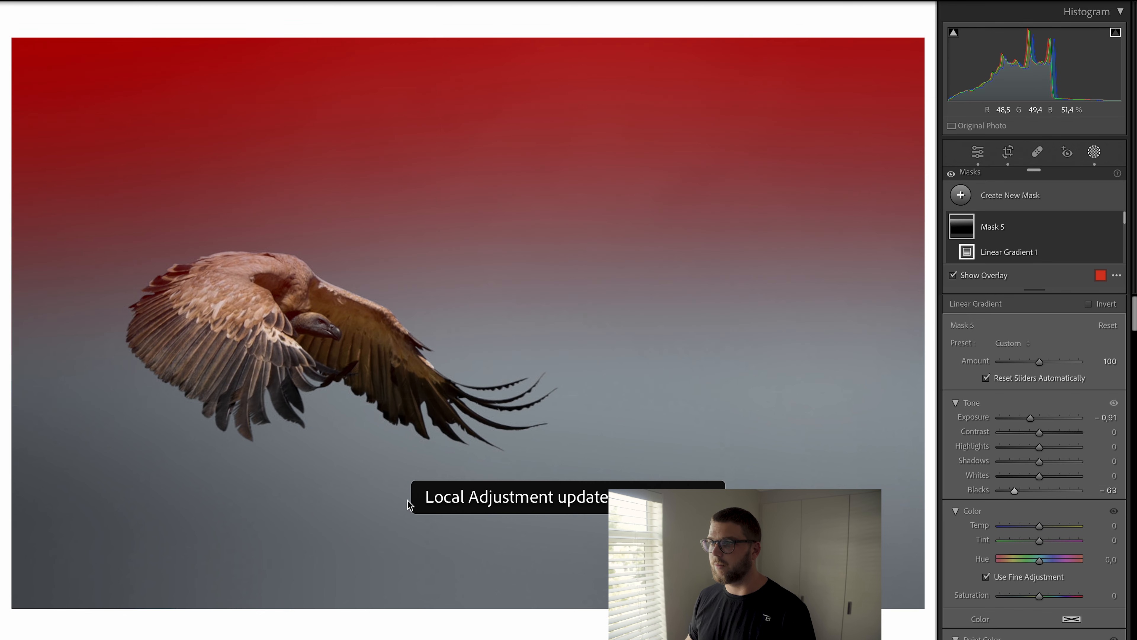
# Step: Add a linear gradient from the bottom edge up to the bird and lower its exposure
pyautogui.press('m')
pyautogui.moveTo(409, 538); pyautogui.dragTo(429, 632)
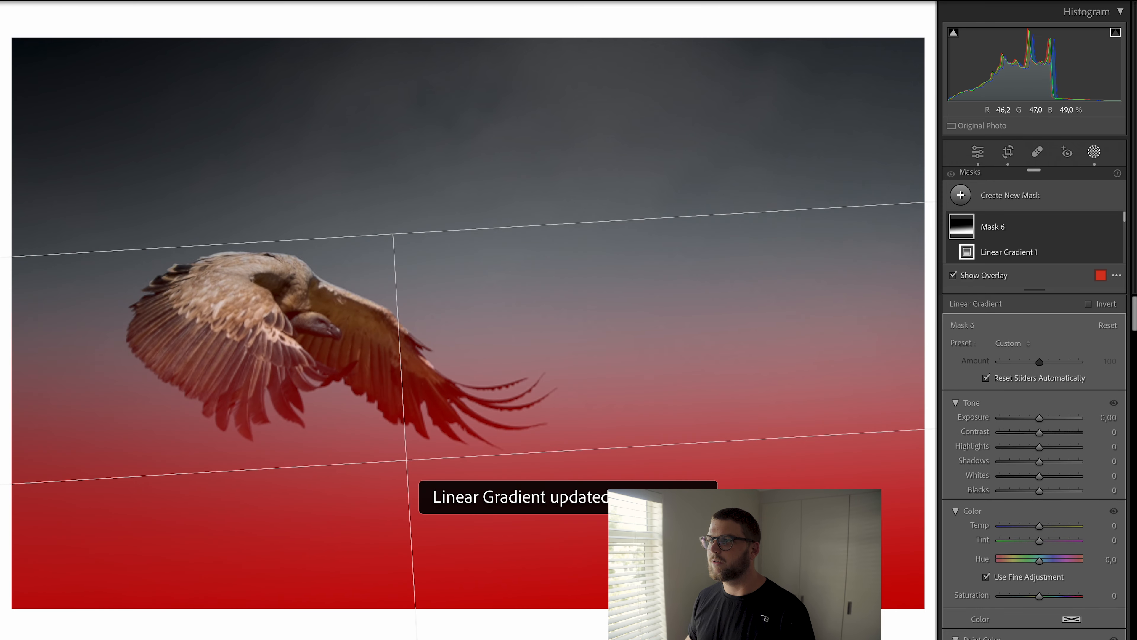
pyautogui.moveTo(465, 455); pyautogui.dragTo(422, 639)
pyautogui.moveTo(402, 418); pyautogui.dragTo(386, 257)
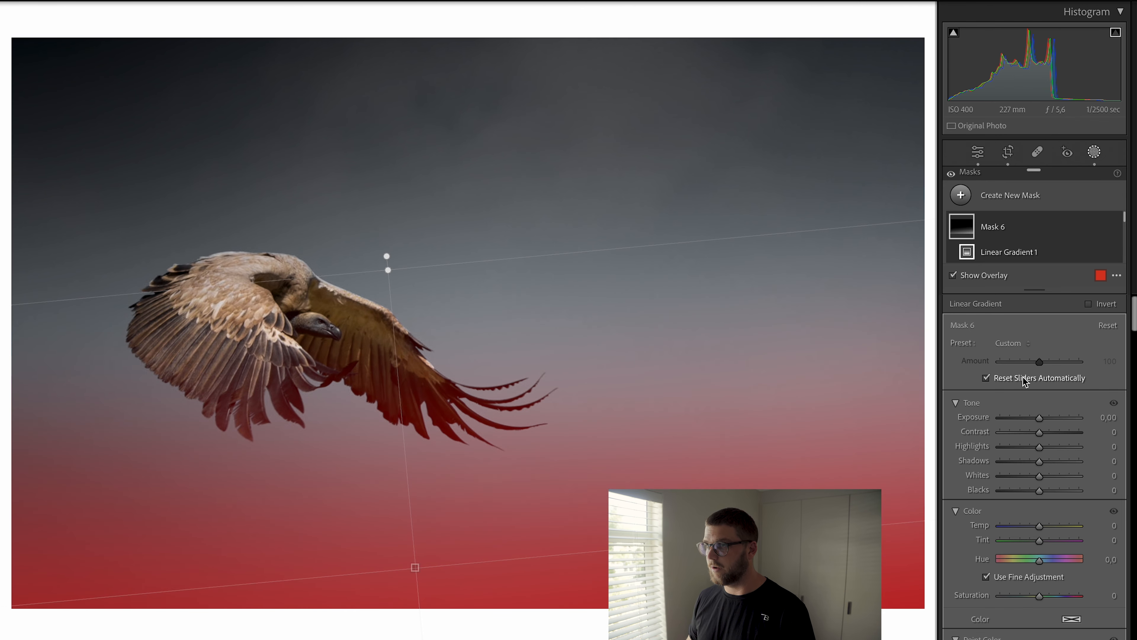
pyautogui.press('o')
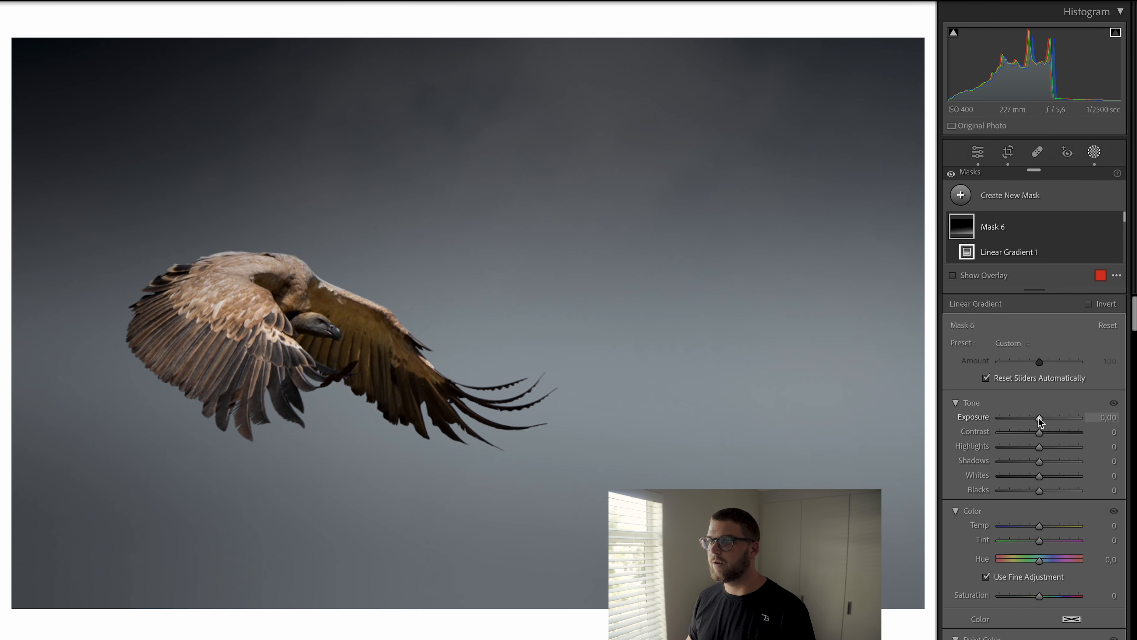
pyautogui.moveTo(1039, 421); pyautogui.dragTo(1016, 424)
pyautogui.press('Return')
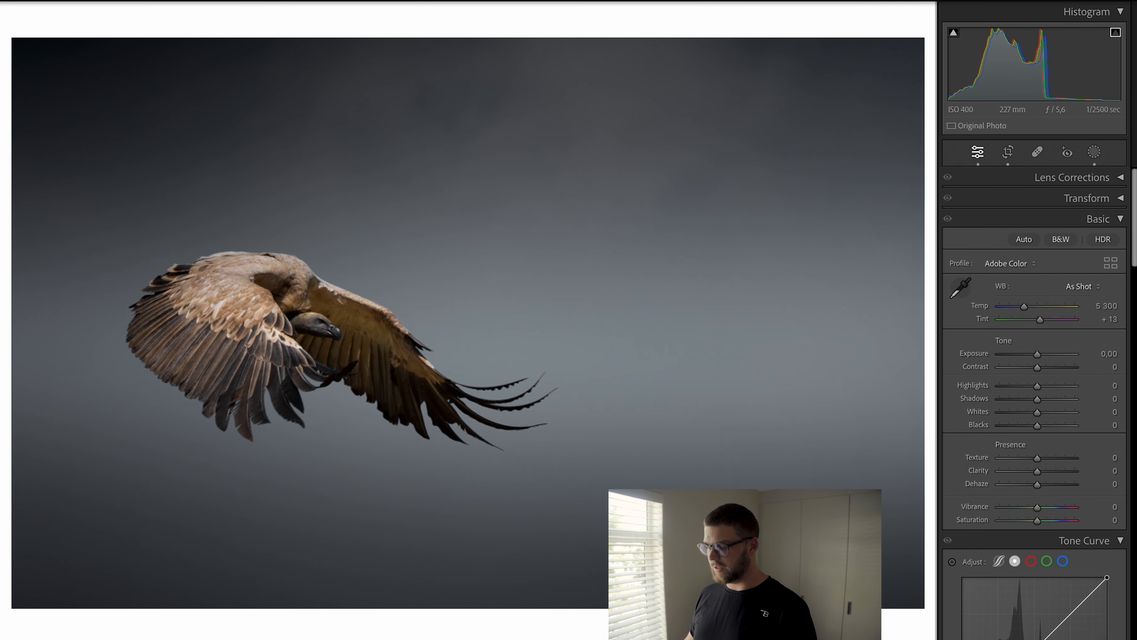
# Step: Preview the edited photo with the surrounding interface dimmed out
pyautogui.press('l')
pyautogui.press('l')
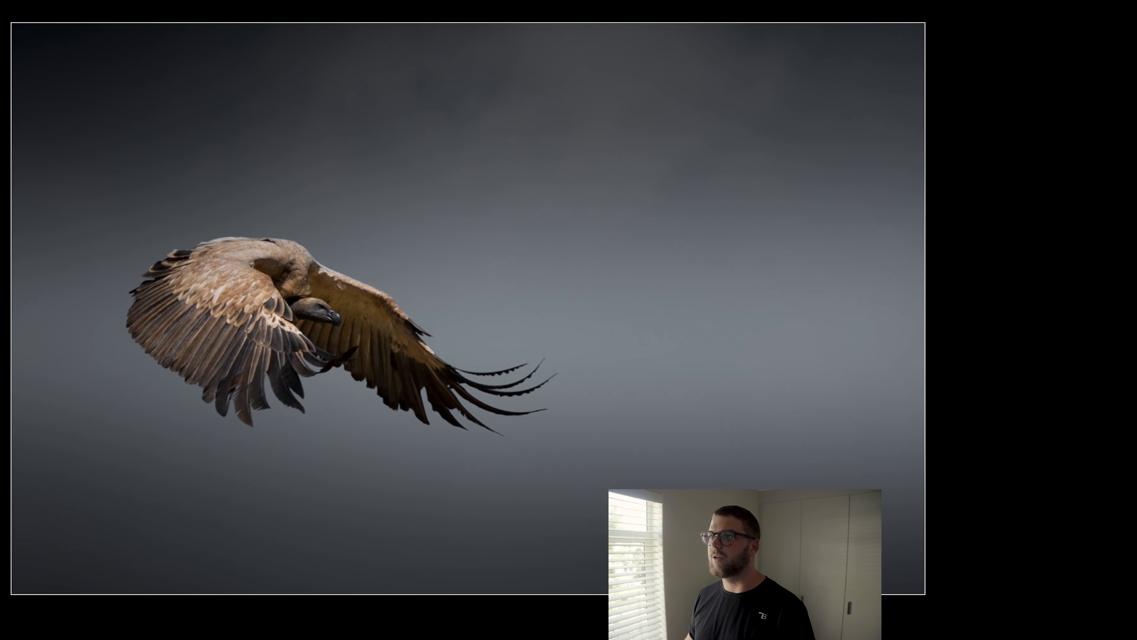
pyautogui.press('l')
pyautogui.press('l')
pyautogui.press('l')
pyautogui.press('l')
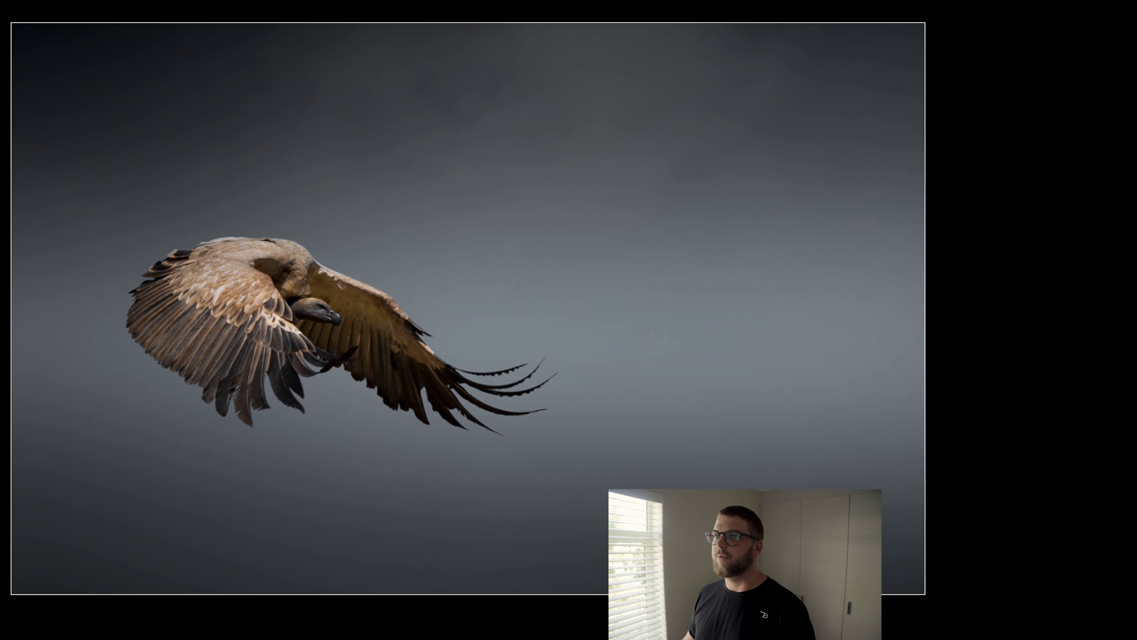
# Step: Zoom in closely on the vulture's eye and start a new brush mask with size 6 and feather 25
pyautogui.click(291, 306)
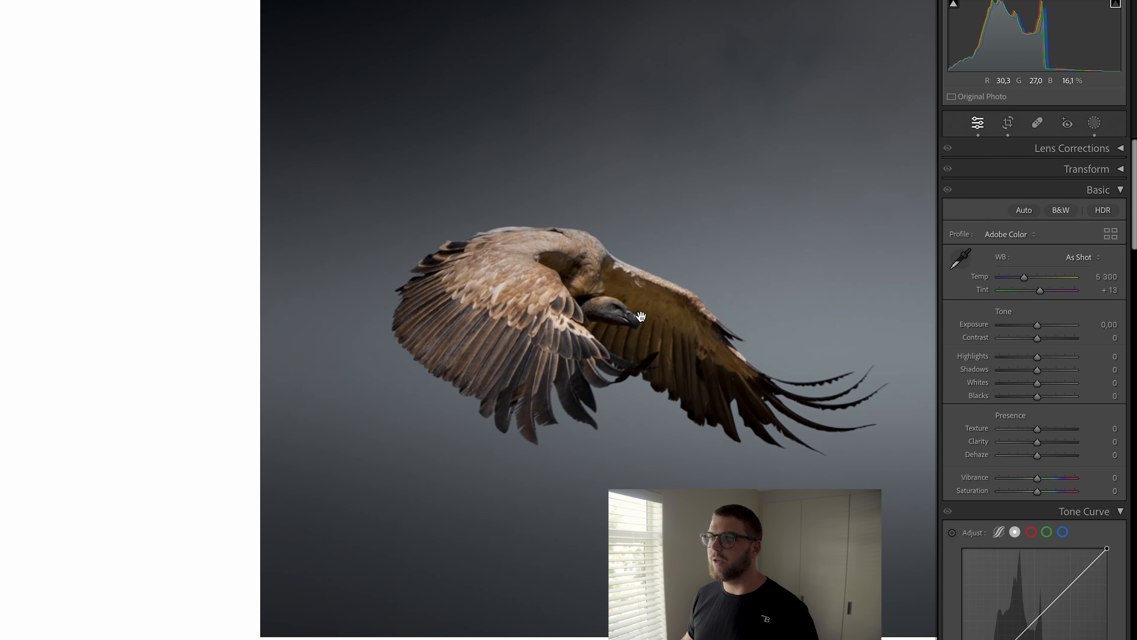
pyautogui.moveTo(650, 316); pyautogui.dragTo(419, 299)
pyautogui.click(366, 321)
pyautogui.click(722, 305)
pyautogui.click(441, 275)
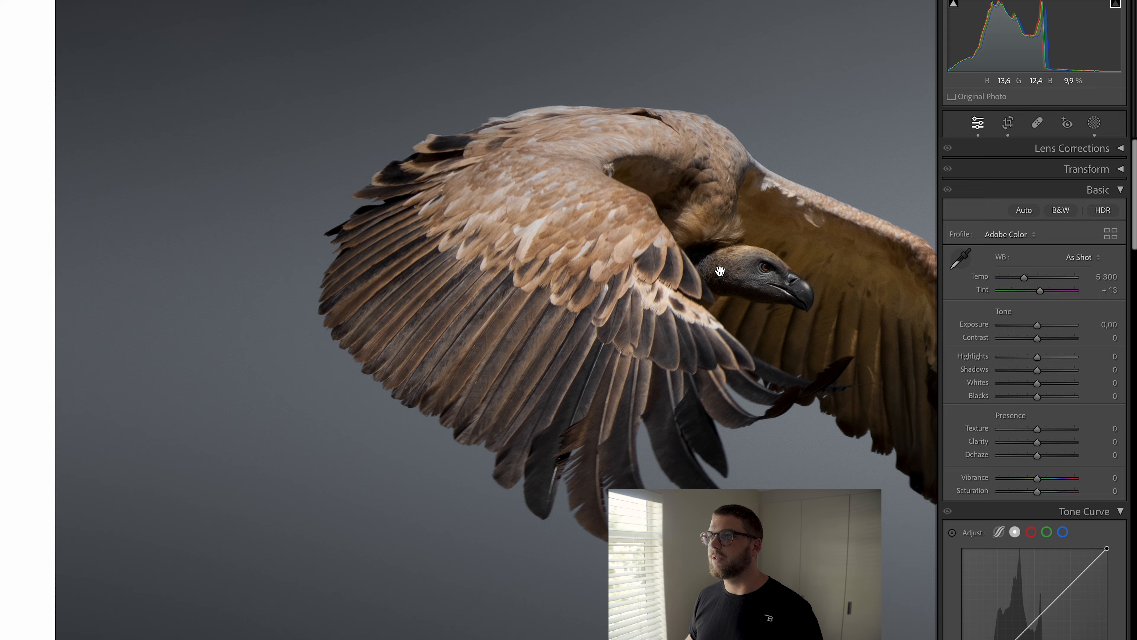
pyautogui.click(407, 248)
pyautogui.click(492, 306)
pyautogui.click(334, 272)
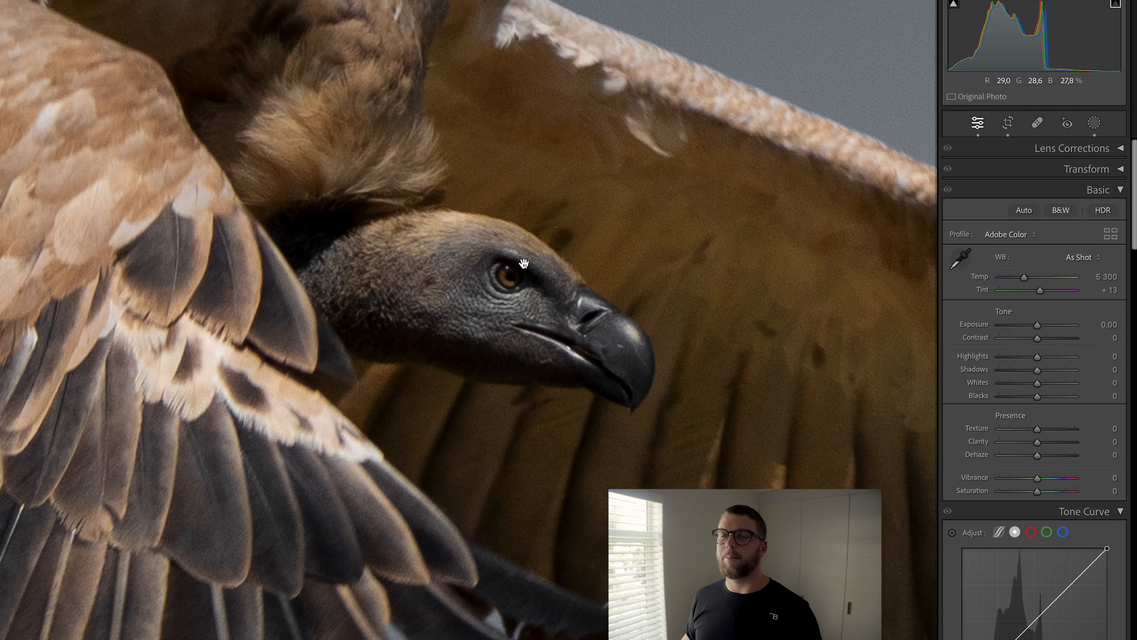
pyautogui.click(510, 262)
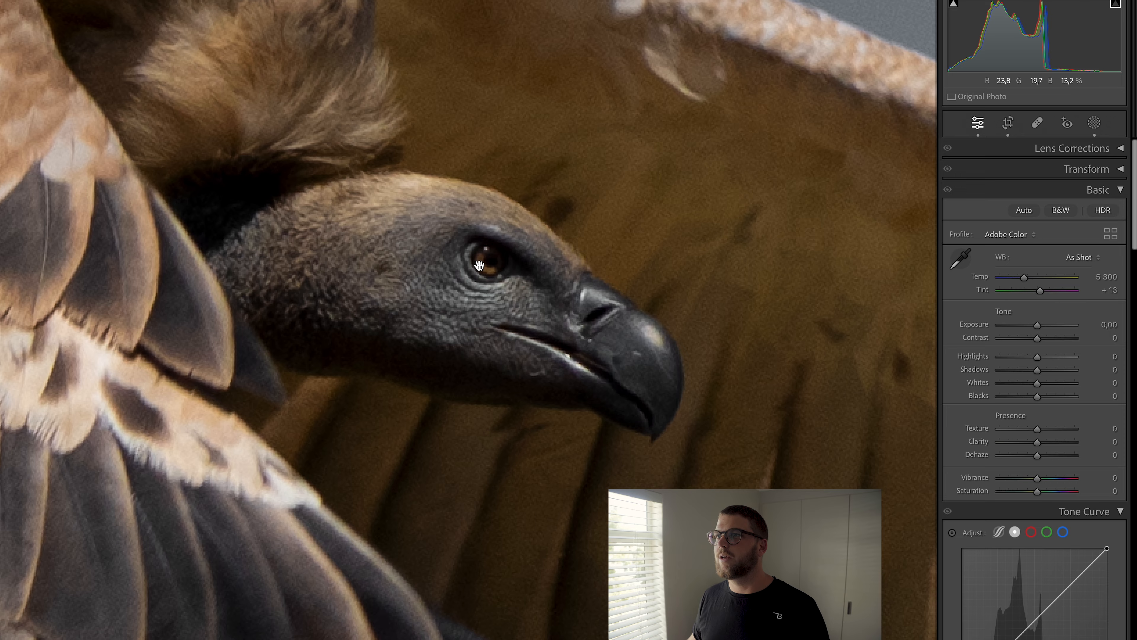
pyautogui.click(474, 246)
pyautogui.moveTo(307, 199); pyautogui.dragTo(665, 479)
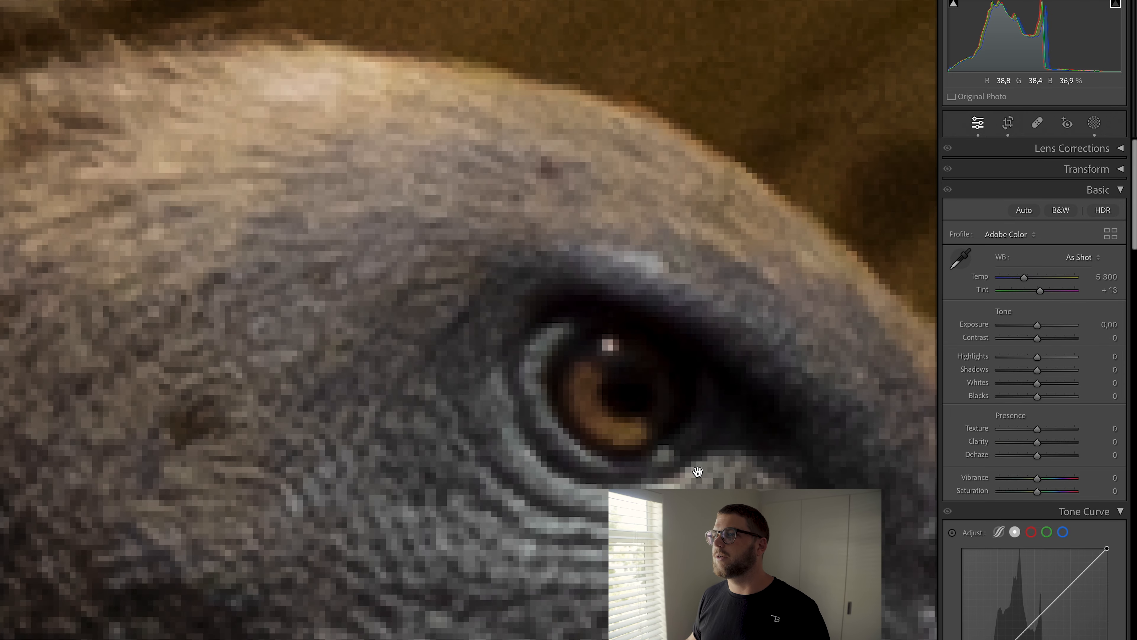
pyautogui.press('k')
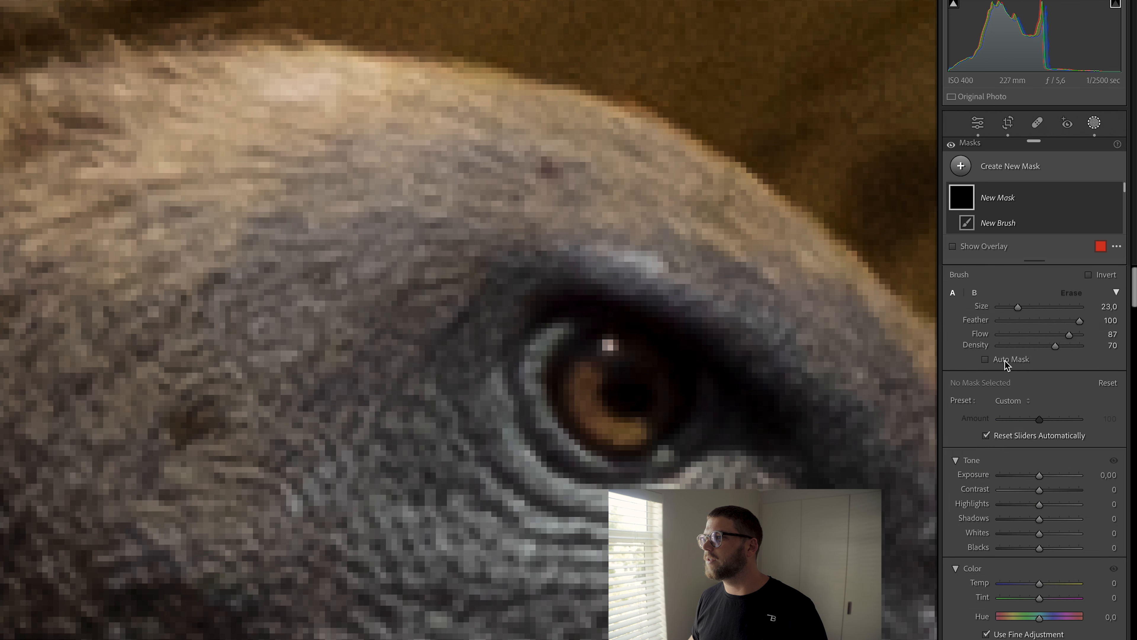
pyautogui.moveTo(1033, 323); pyautogui.dragTo(1102, 334)
pyautogui.scroll(-8, 578, 365)
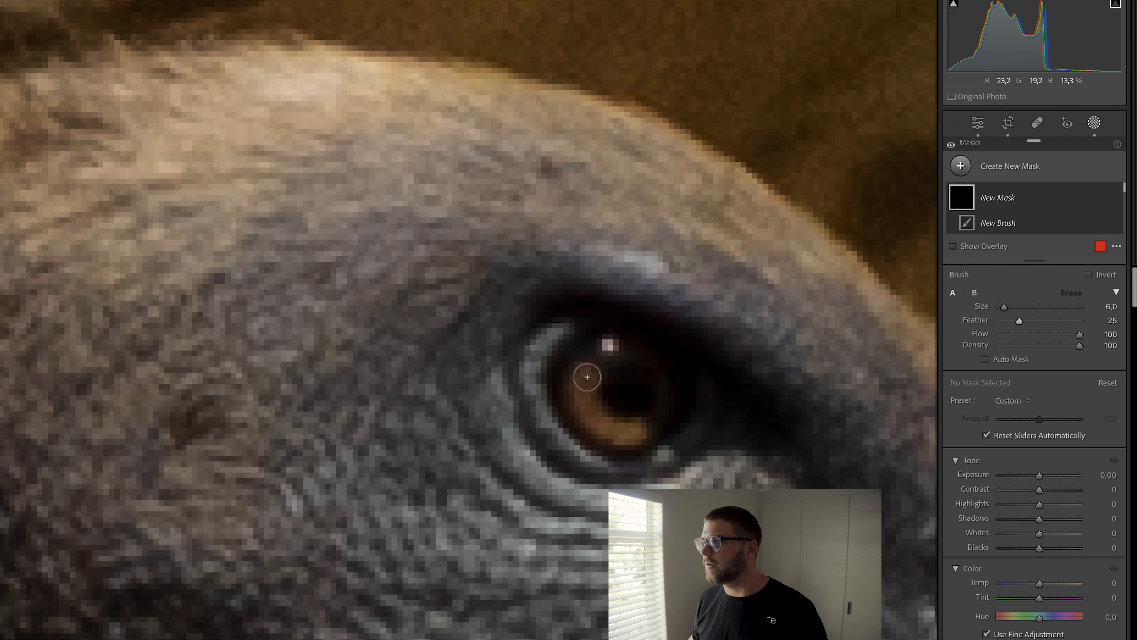
# Step: Set the brush mask's Whites to 26 and exposure to 1.12, then paint over the eye's iris
pyautogui.moveTo(1040, 533); pyautogui.dragTo(1045, 533)
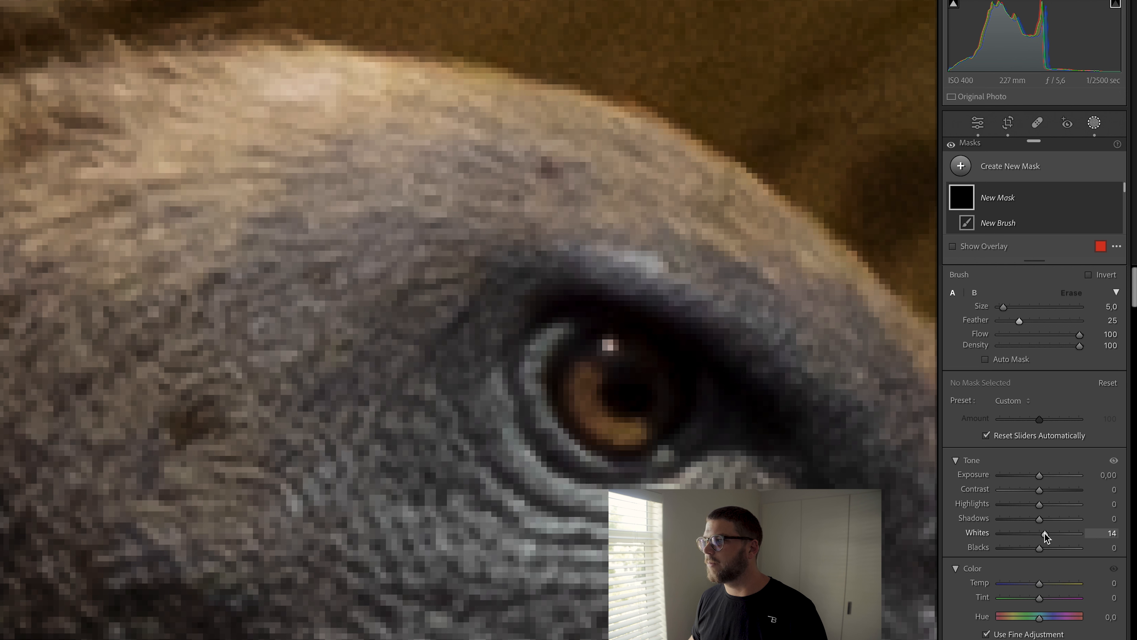
pyautogui.moveTo(1042, 478); pyautogui.dragTo(1052, 480)
pyautogui.moveTo(1046, 533); pyautogui.dragTo(1051, 534)
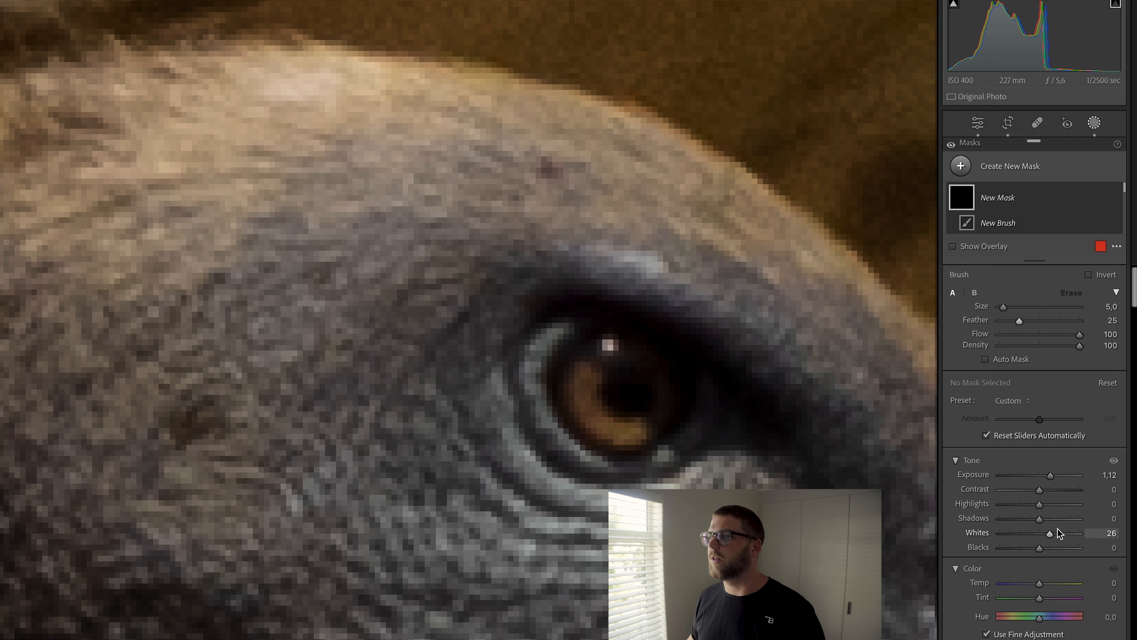
pyautogui.moveTo(592, 365)
pyautogui.mouseDown()
pyautogui.moveTo(598, 420)
pyautogui.moveTo(638, 430)
pyautogui.moveTo(605, 430)
pyautogui.moveTo(585, 410)
pyautogui.moveTo(589, 357)
pyautogui.moveTo(571, 393)
pyautogui.moveTo(578, 412)
pyautogui.moveTo(591, 432)
pyautogui.moveTo(632, 433)
pyautogui.moveTo(601, 421)
pyautogui.moveTo(597, 376)
pyautogui.mouseUp()
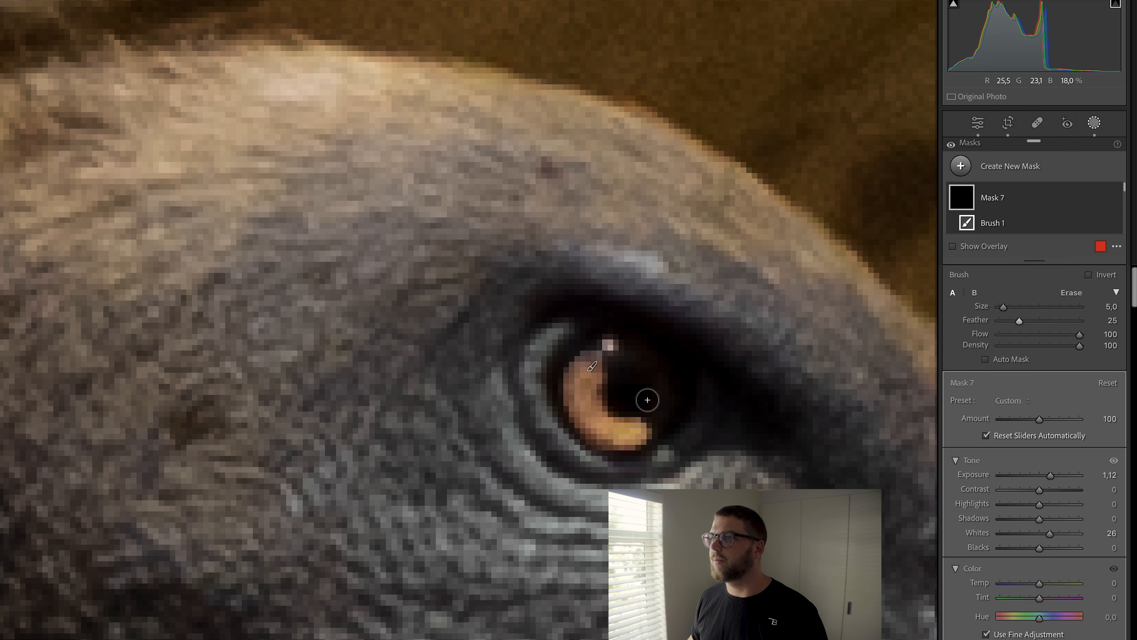
# Step: Lower the eye mask's Whites to 9 and its exposure to 0.88
pyautogui.press('super+minus')
pyautogui.press('super+minus')
pyautogui.press('super+minus')
pyautogui.press('super+minus')
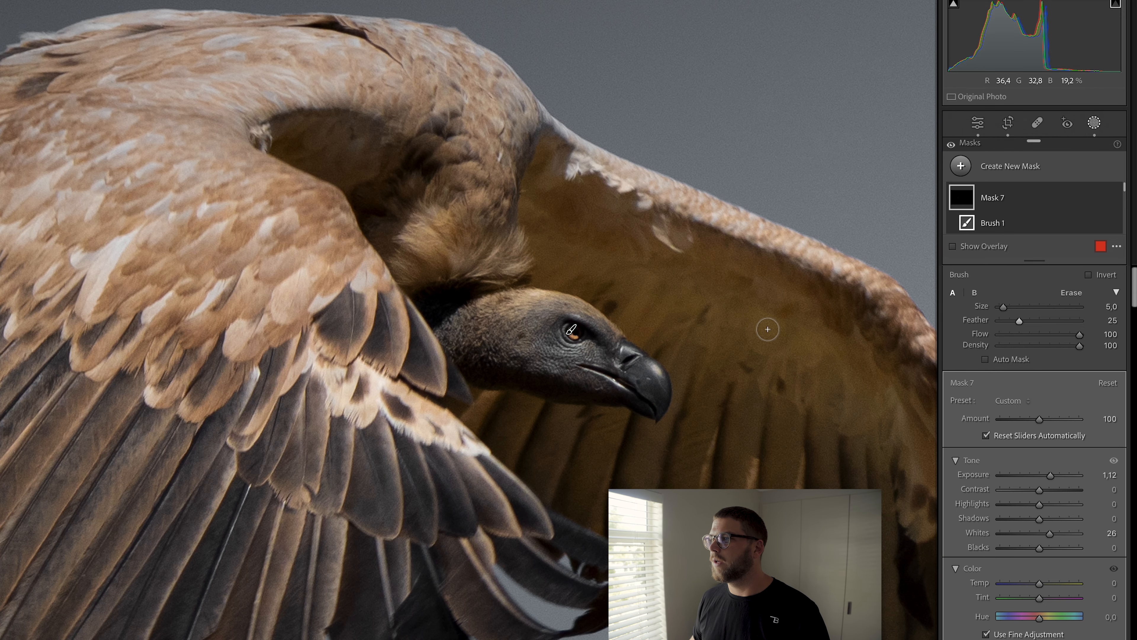
pyautogui.press('super+minus')
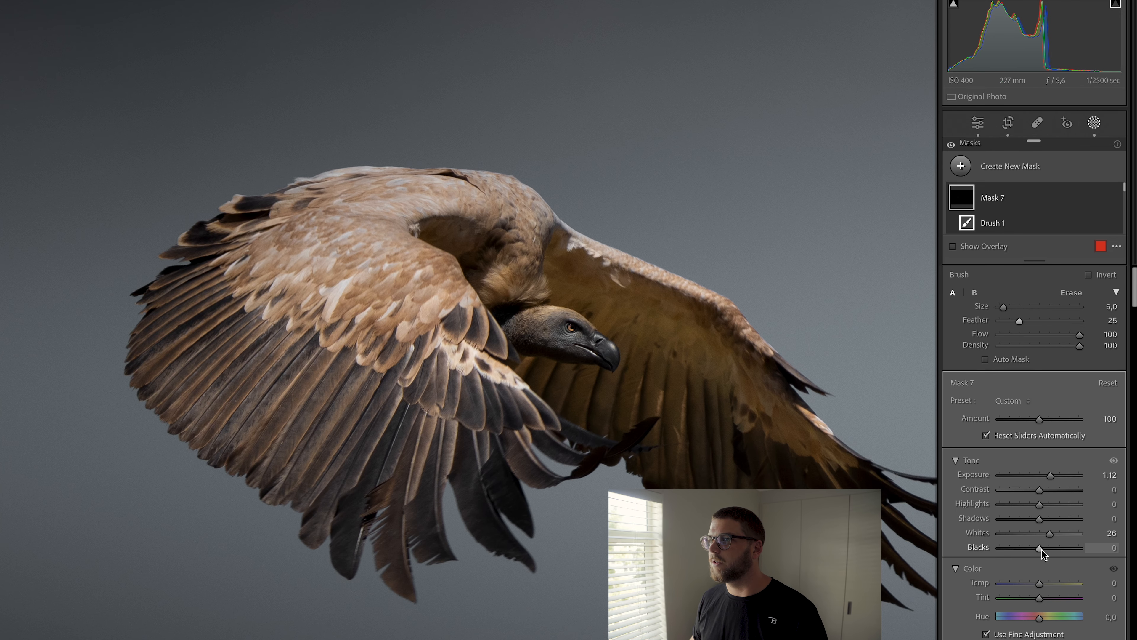
pyautogui.moveTo(1050, 534); pyautogui.dragTo(1044, 535)
pyautogui.moveTo(1050, 475); pyautogui.dragTo(1048, 476)
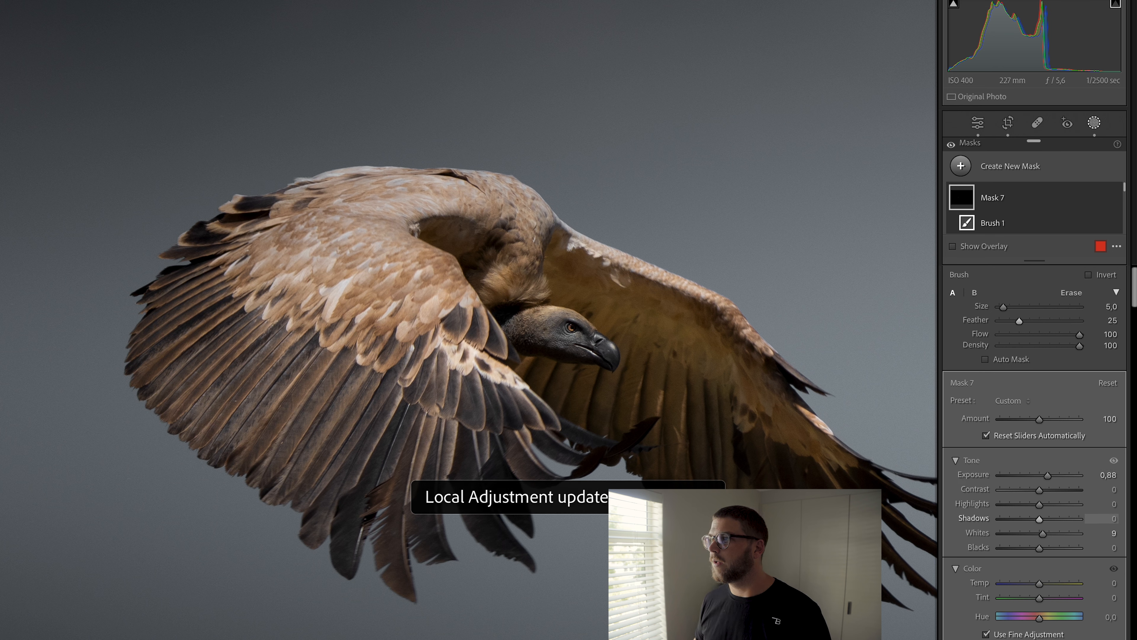
# Step: Toggle the eye mask's visibility on and off to compare the effect
pyautogui.hotkey('shift', 'w')
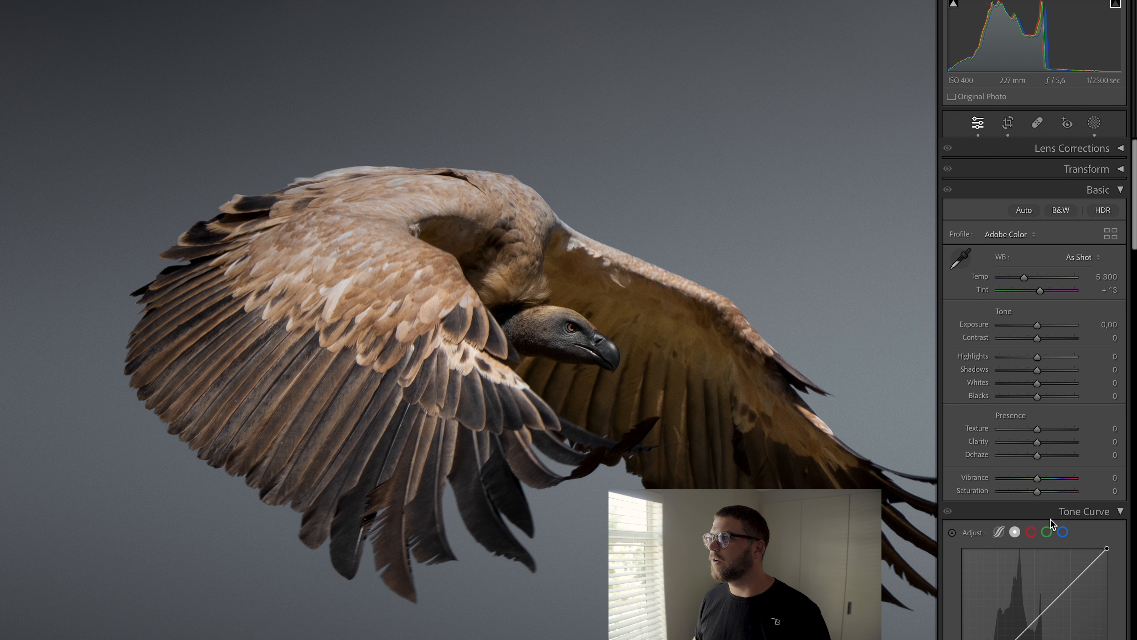
pyautogui.click(1095, 123)
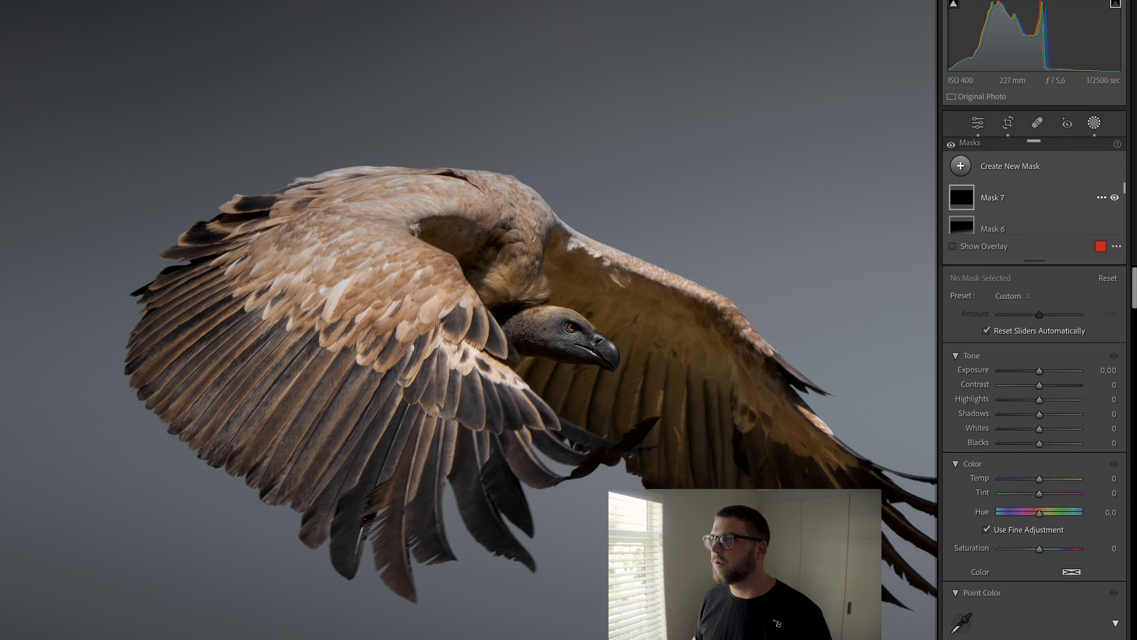
pyautogui.click(1115, 198)
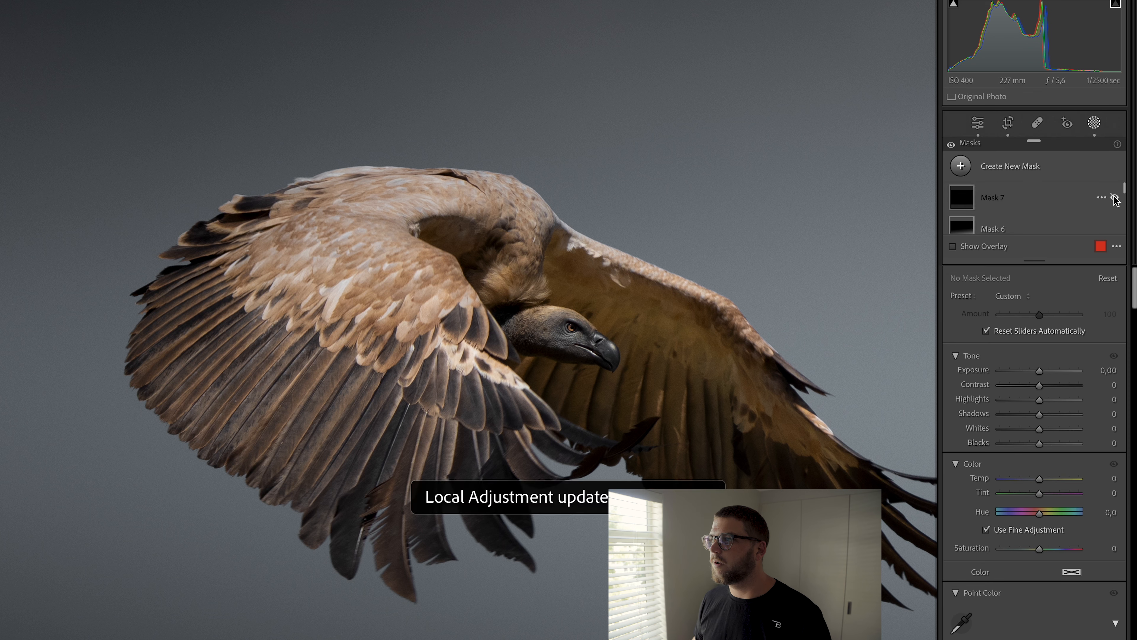
pyautogui.click(1115, 197)
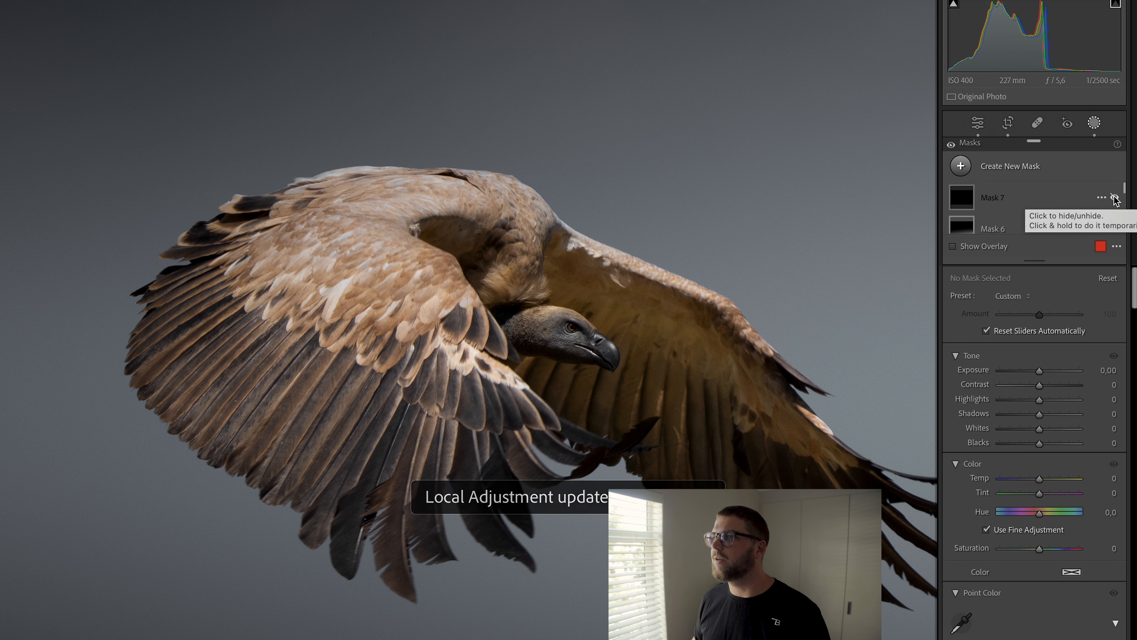
pyautogui.click(1115, 198)
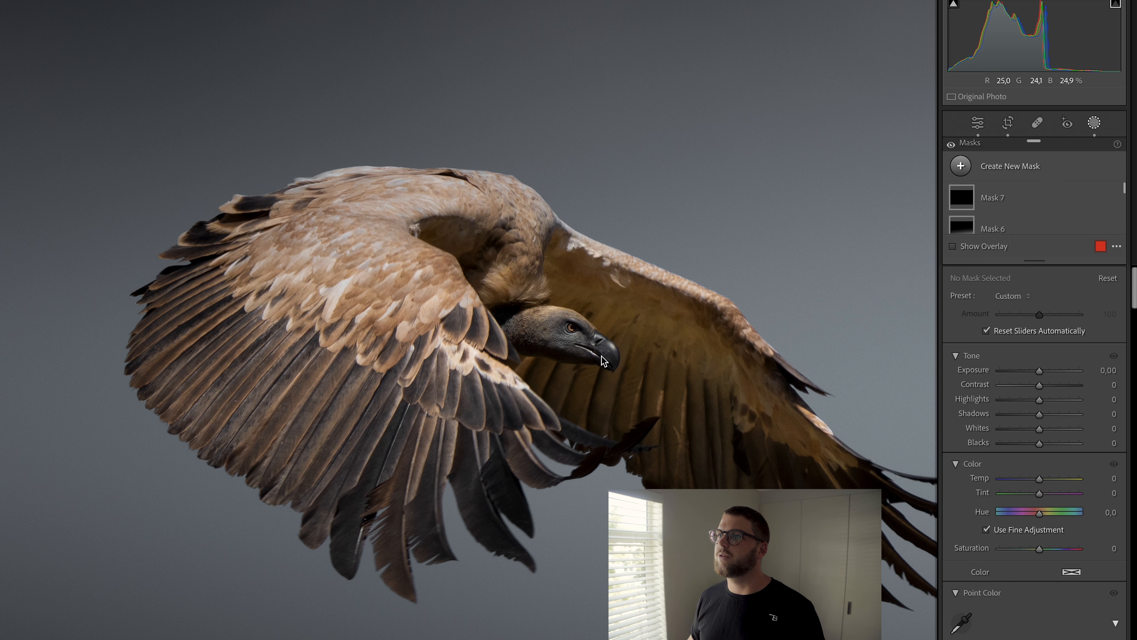
pyautogui.click(583, 335)
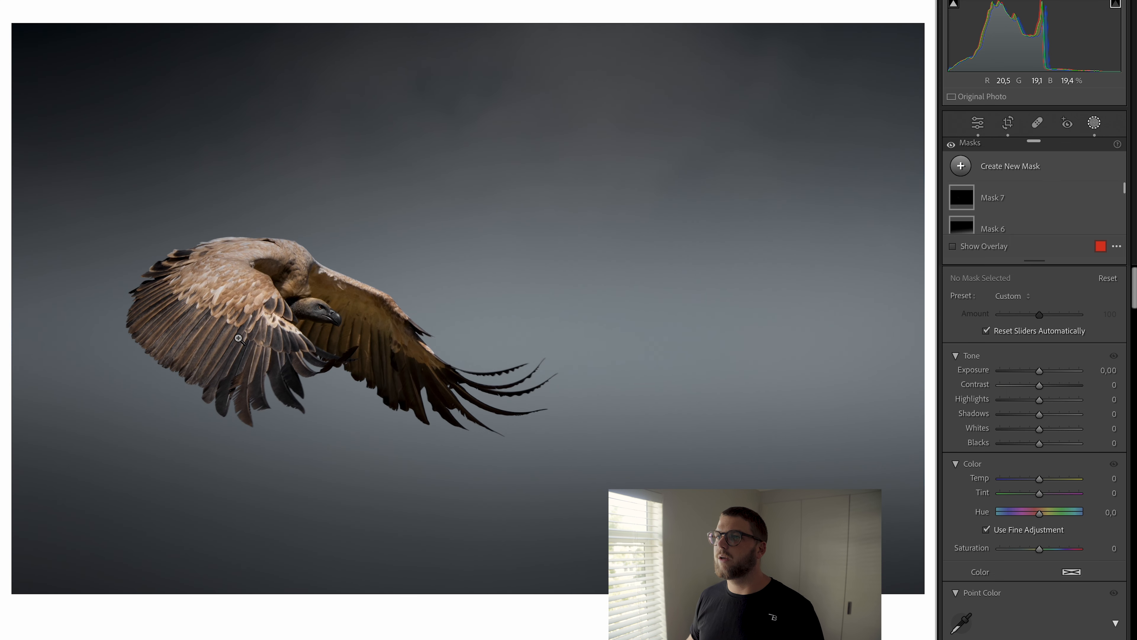
# Step: Start another brush mask with feather 100 and density 80, setting Blacks to -20 and exposure to -0.32
pyautogui.click(239, 339)
pyautogui.scroll(-2, 208, 333)
pyautogui.press('k')
pyautogui.moveTo(173, 197)
pyautogui.mouseDown()
pyautogui.moveTo(335, 390)
pyautogui.moveTo(318, 270)
pyautogui.mouseUp()
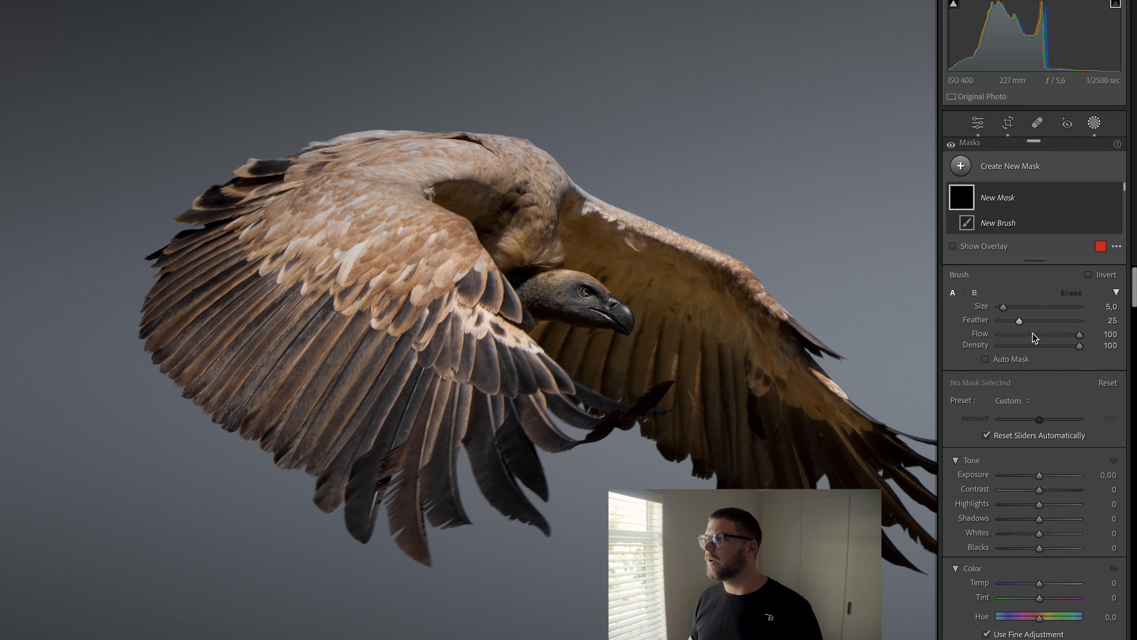
pyautogui.moveTo(1019, 321); pyautogui.dragTo(1082, 321)
pyautogui.moveTo(1041, 553); pyautogui.dragTo(1032, 548)
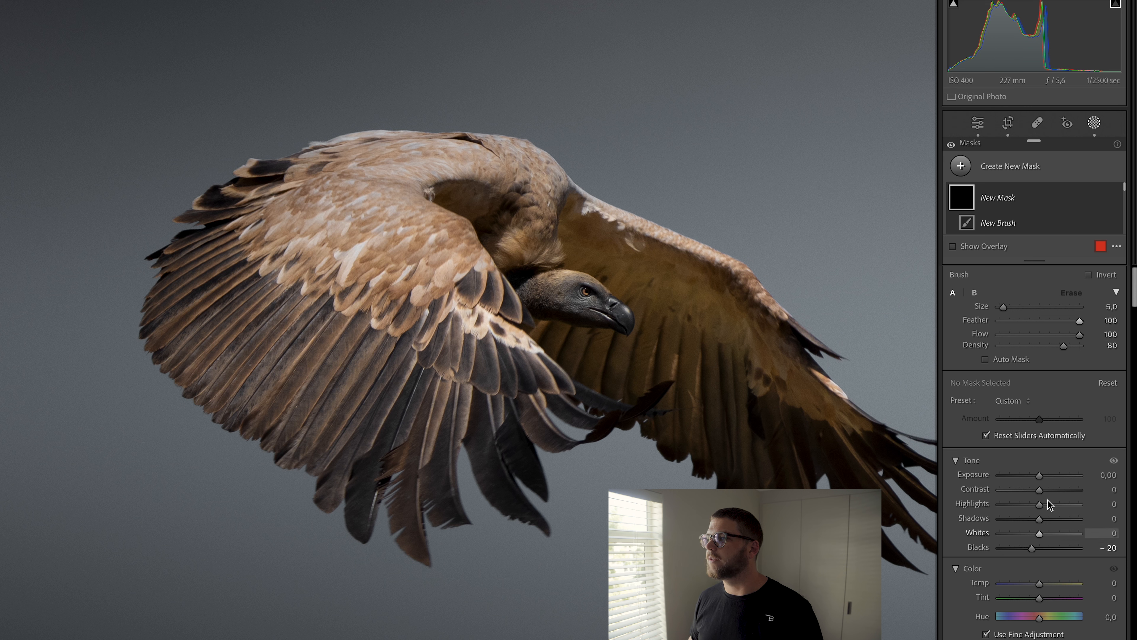
pyautogui.moveTo(1045, 480); pyautogui.dragTo(1042, 479)
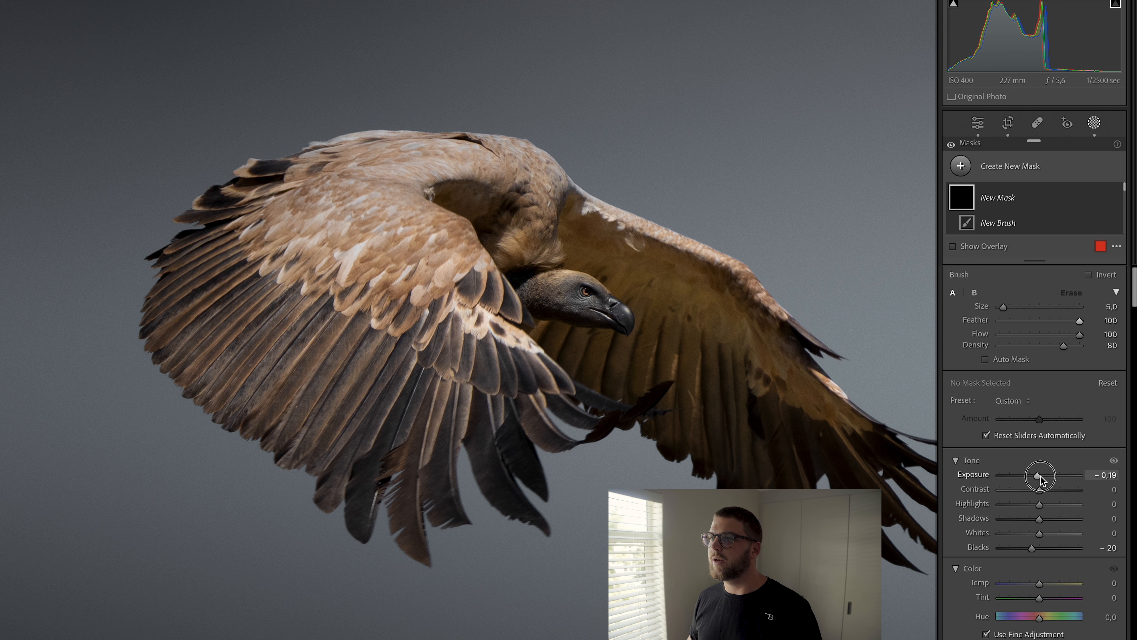
pyautogui.scroll(6, 278, 381)
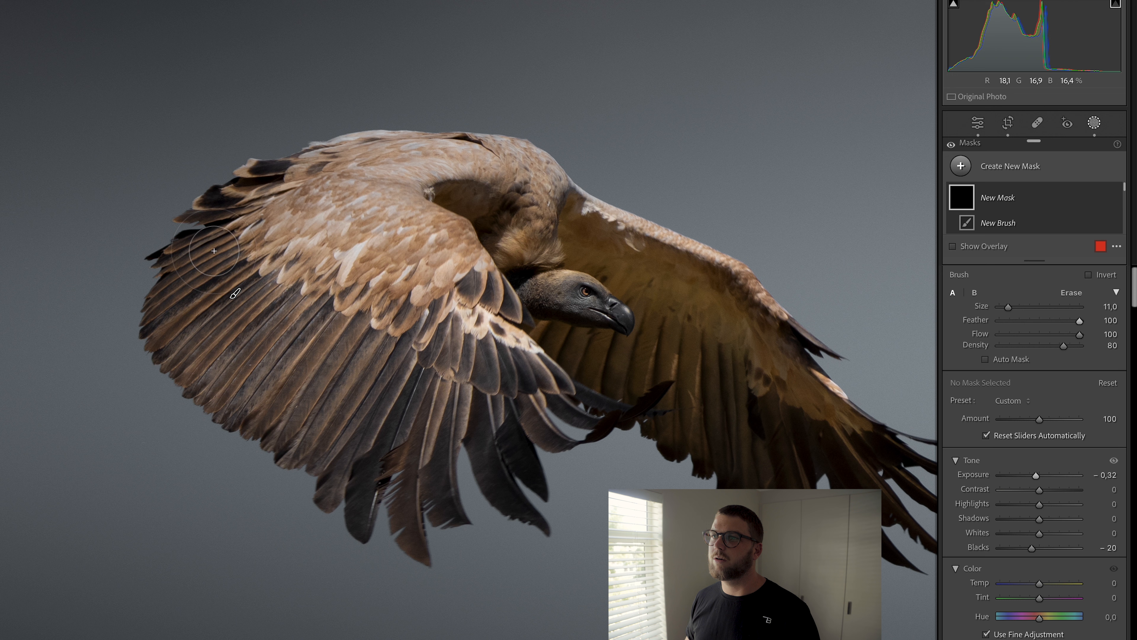
# Step: Paint the darkening brush across the feathers of both wings at size 11
pyautogui.moveTo(211, 252)
pyautogui.mouseDown()
pyautogui.moveTo(221, 383)
pyautogui.moveTo(197, 333)
pyautogui.moveTo(380, 447)
pyautogui.moveTo(294, 415)
pyautogui.moveTo(502, 426)
pyautogui.moveTo(522, 402)
pyautogui.moveTo(309, 352)
pyautogui.moveTo(251, 315)
pyautogui.moveTo(454, 343)
pyautogui.moveTo(408, 381)
pyautogui.mouseUp()
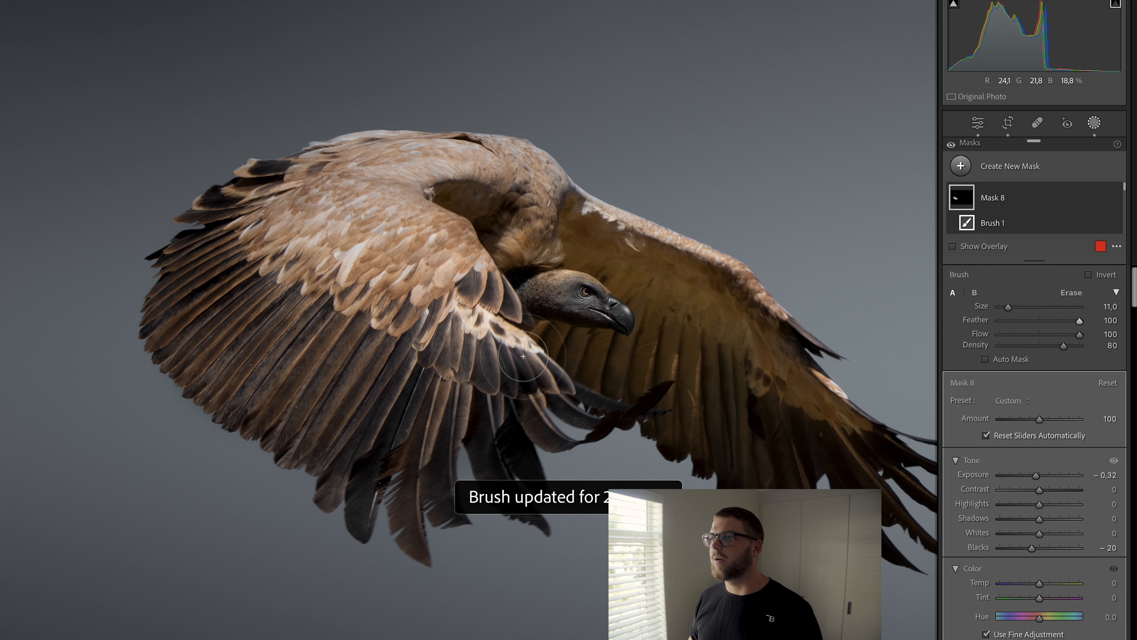
pyautogui.moveTo(736, 371); pyautogui.dragTo(604, 330)
pyautogui.moveTo(652, 393)
pyautogui.mouseDown()
pyautogui.moveTo(624, 411)
pyautogui.moveTo(506, 336)
pyautogui.moveTo(540, 376)
pyautogui.moveTo(682, 416)
pyautogui.moveTo(615, 375)
pyautogui.moveTo(577, 244)
pyautogui.moveTo(564, 251)
pyautogui.moveTo(699, 427)
pyautogui.moveTo(557, 354)
pyautogui.moveTo(474, 343)
pyautogui.moveTo(434, 323)
pyautogui.moveTo(417, 311)
pyautogui.moveTo(636, 372)
pyautogui.moveTo(696, 411)
pyautogui.moveTo(611, 345)
pyautogui.moveTo(626, 340)
pyautogui.moveTo(401, 175)
pyautogui.moveTo(365, 156)
pyautogui.moveTo(350, 183)
pyautogui.moveTo(369, 167)
pyautogui.moveTo(634, 249)
pyautogui.mouseUp()
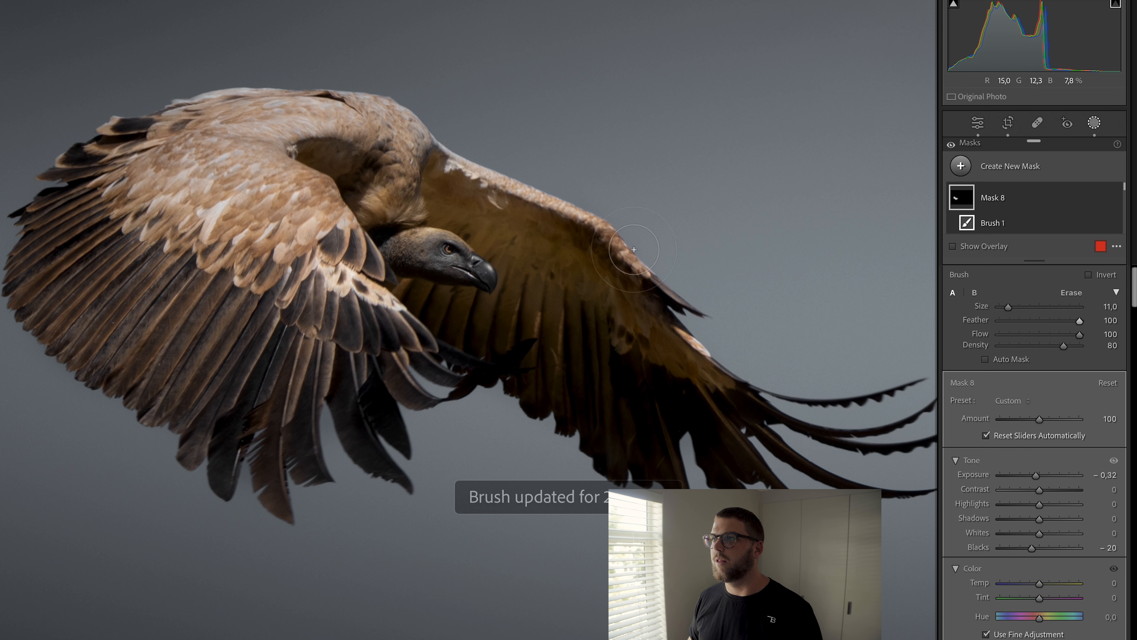
pyautogui.moveTo(429, 168)
pyautogui.mouseDown()
pyautogui.moveTo(587, 242)
pyautogui.moveTo(432, 171)
pyautogui.moveTo(597, 326)
pyautogui.mouseUp()
# Step: Raise the wing mask's Blacks to -8 and close the masking panel
pyautogui.scroll(-4, 436, 175)
pyautogui.scroll(-1, 438, 176)
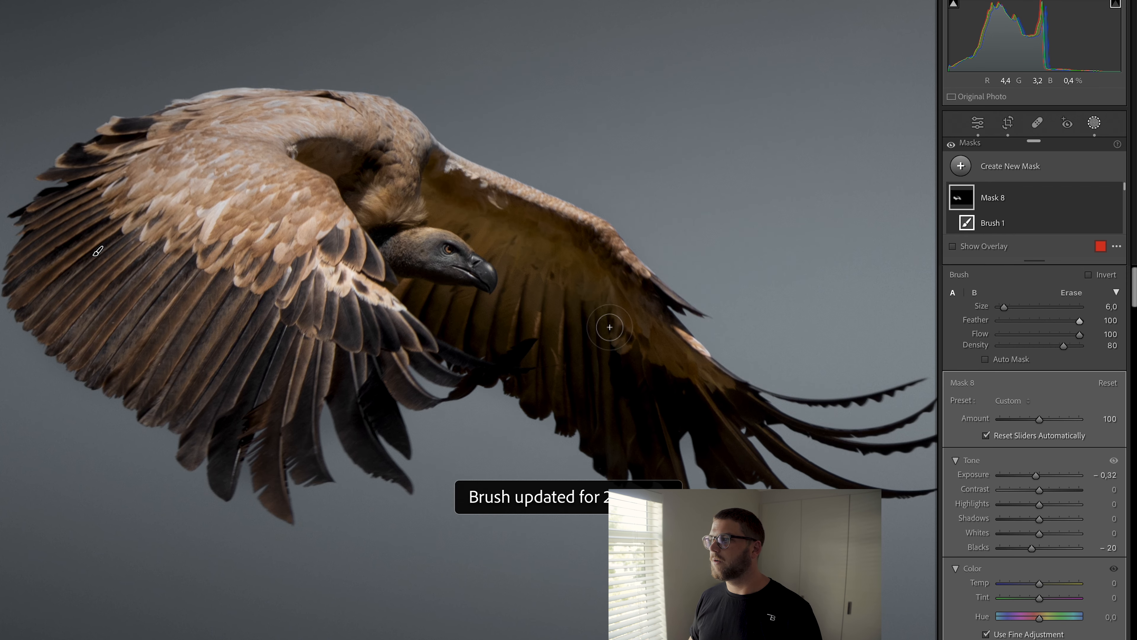
pyautogui.press('super+minus')
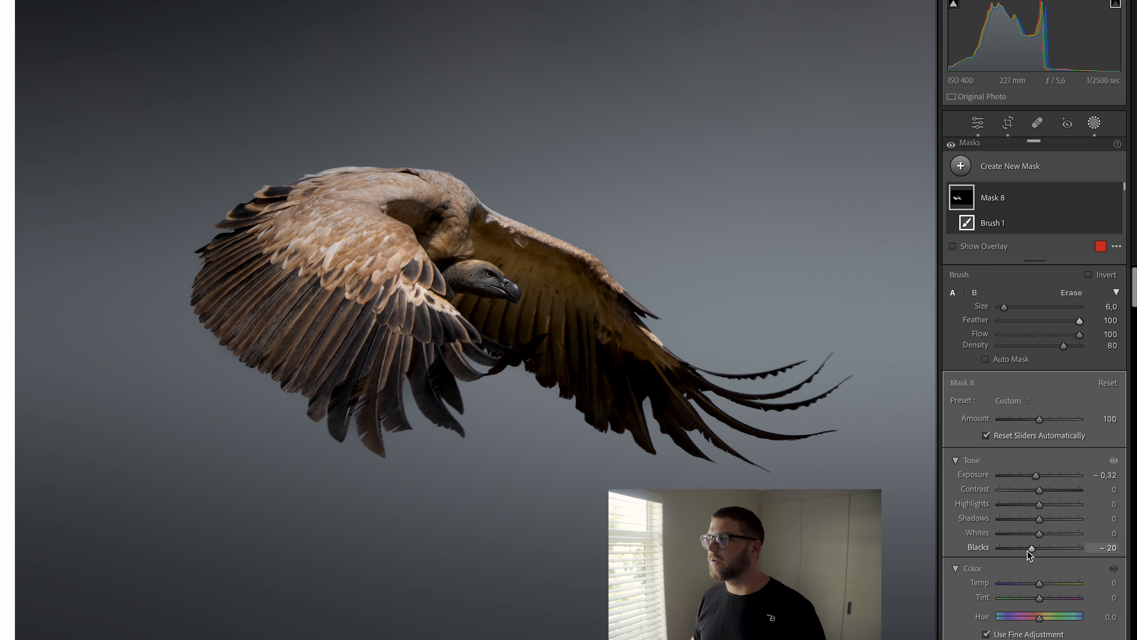
pyautogui.moveTo(1028, 552); pyautogui.dragTo(1033, 552)
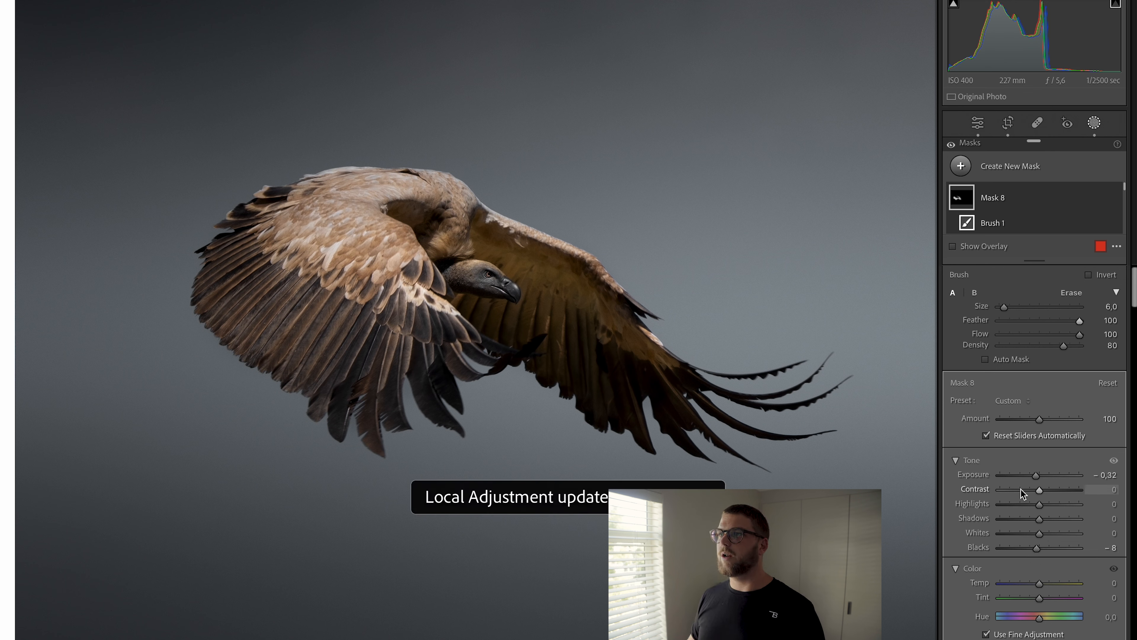
pyautogui.press('Escape')
pyautogui.press('Escape')
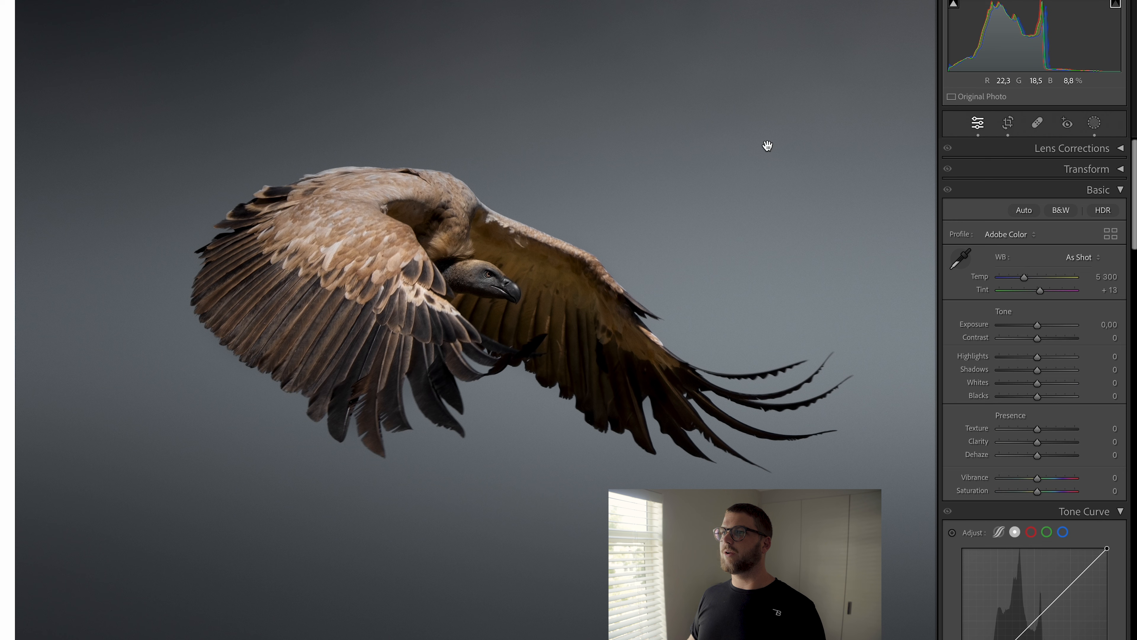
# Step: Set Orange hue to -8 and Yellow hue to -21 with saturation +30 in the color mixer
pyautogui.click(444, 478)
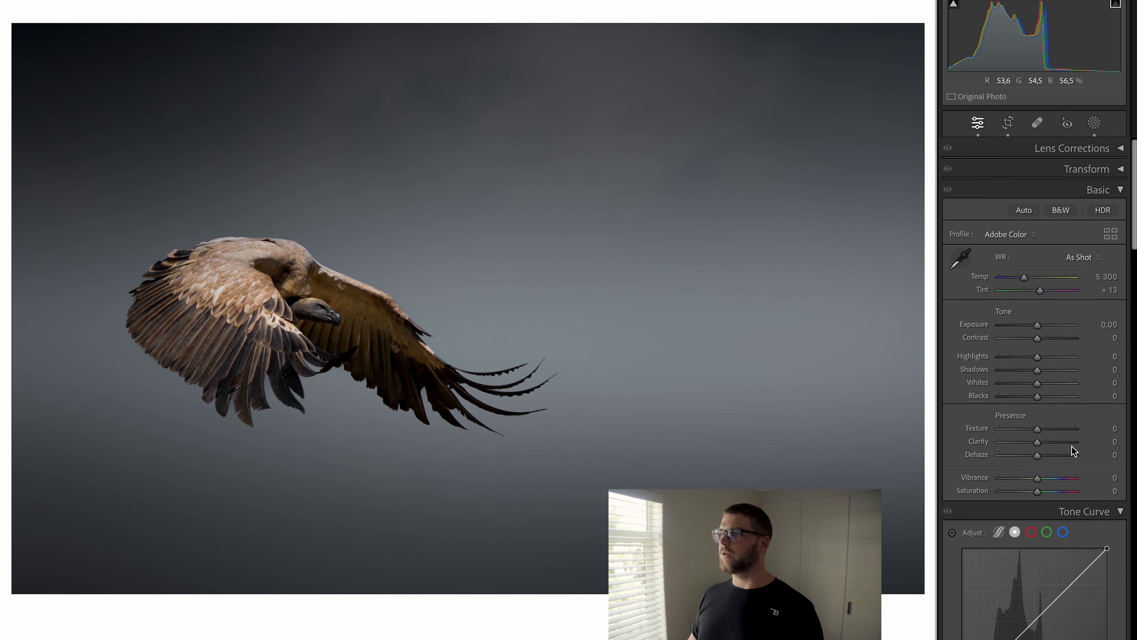
pyautogui.scroll(-10, 1046, 450)
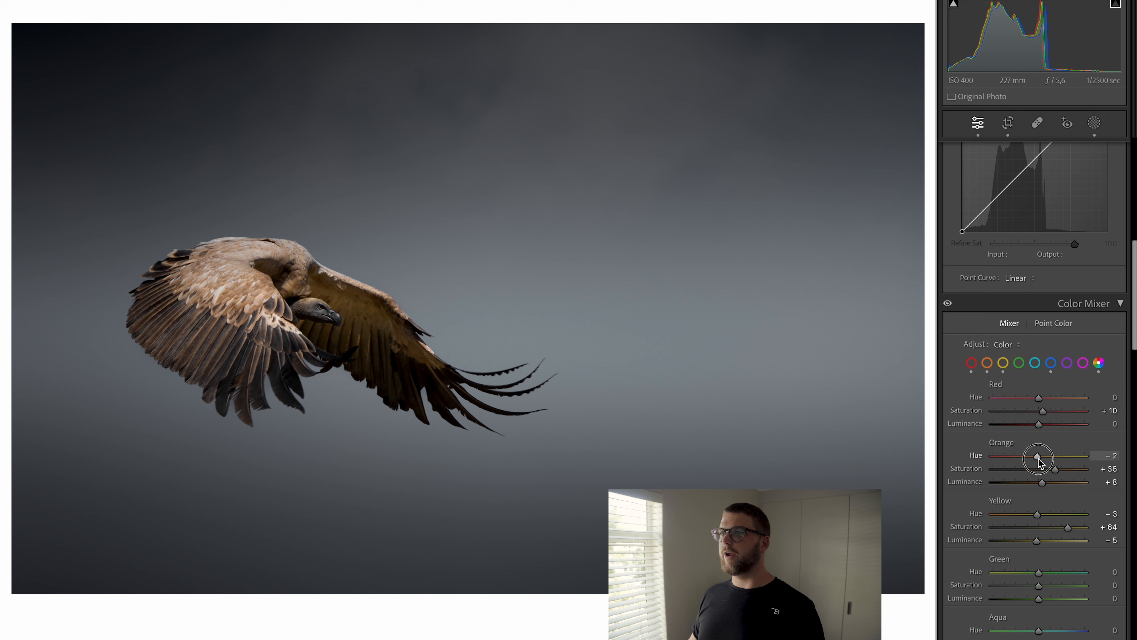
pyautogui.moveTo(1037, 461); pyautogui.dragTo(1037, 460)
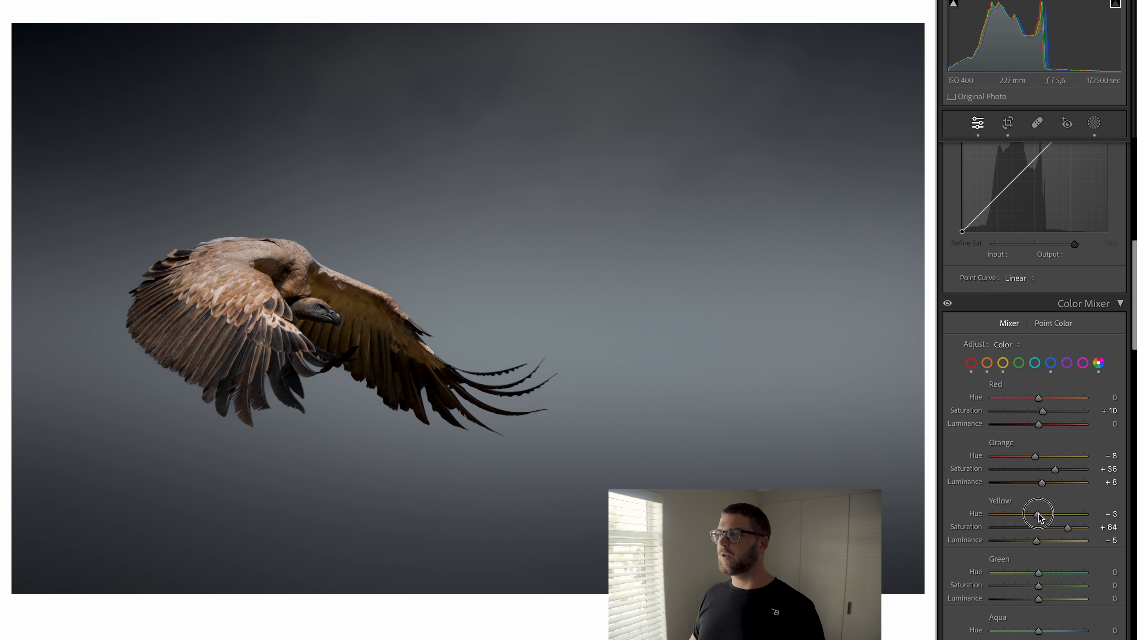
pyautogui.moveTo(1038, 515); pyautogui.dragTo(1051, 536)
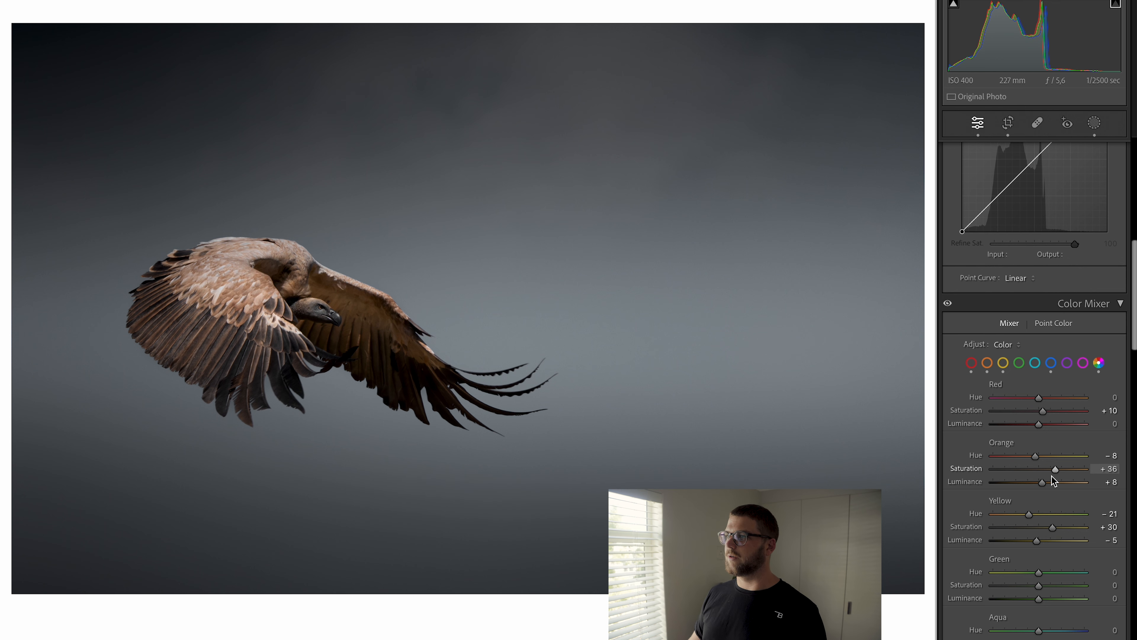
# Step: Tint the shadows in Color Grading to hue 207 with saturation 7
pyautogui.scroll(-10, 1051, 475)
pyautogui.scroll(-6, 1051, 481)
pyautogui.scroll(4, 1050, 480)
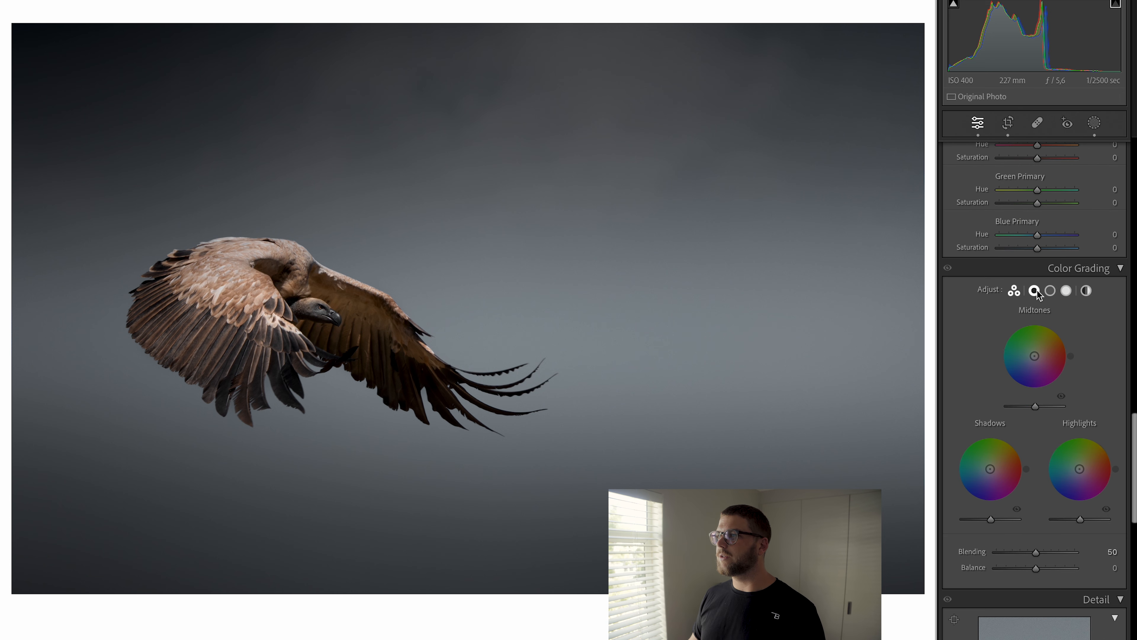
pyautogui.click(1051, 291)
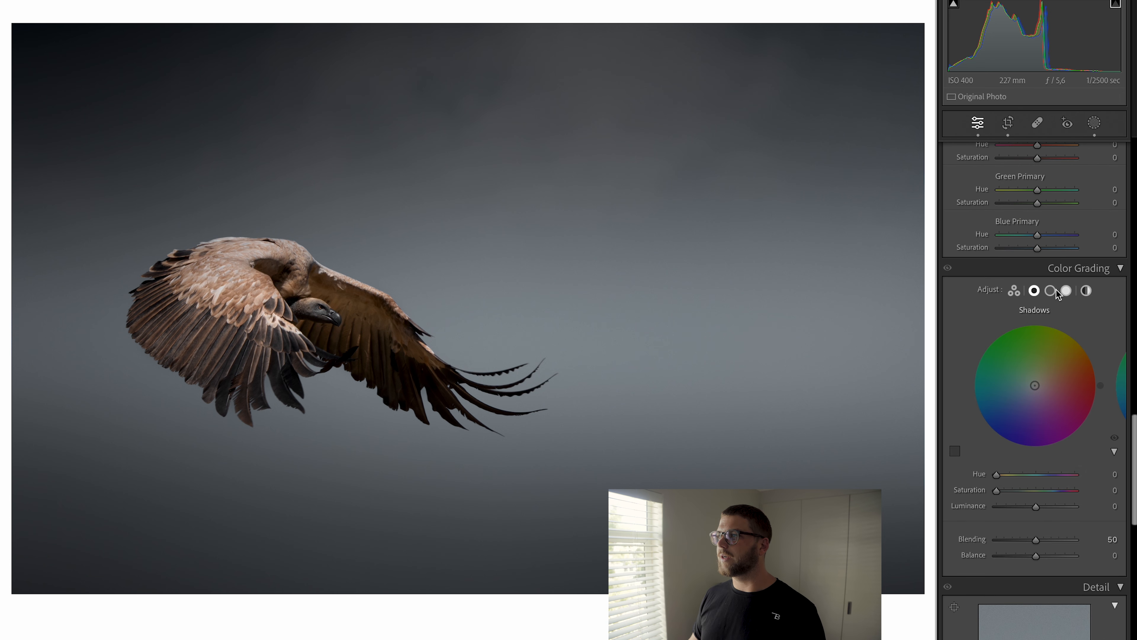
pyautogui.click(1035, 291)
pyautogui.moveTo(1035, 385); pyautogui.dragTo(1032, 390)
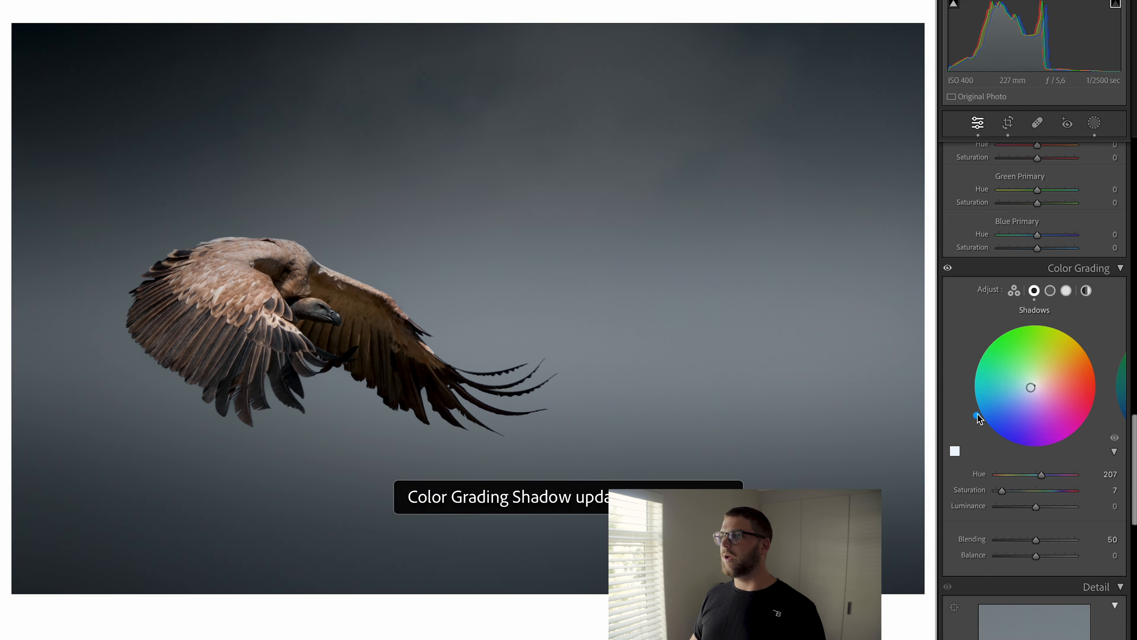
pyautogui.moveTo(1036, 507); pyautogui.dragTo(1029, 517)
# Step: Tint the midtones in Color Grading to hue 67, saturation 13, and raise midtone luminance to +4
pyautogui.click(1050, 291)
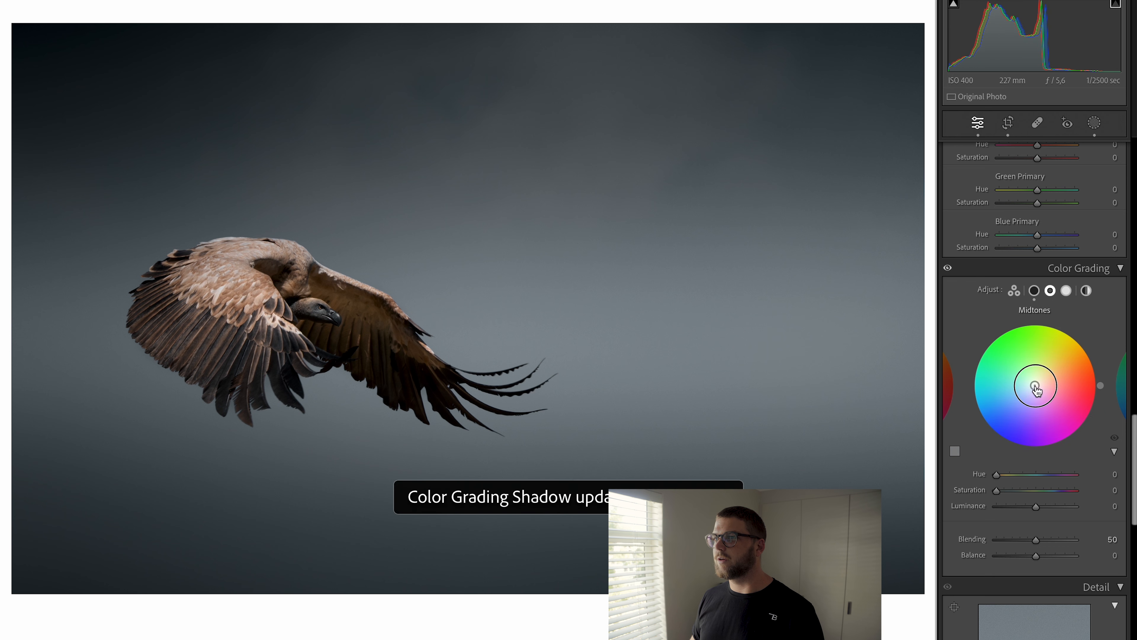
pyautogui.moveTo(1031, 386); pyautogui.dragTo(1034, 374)
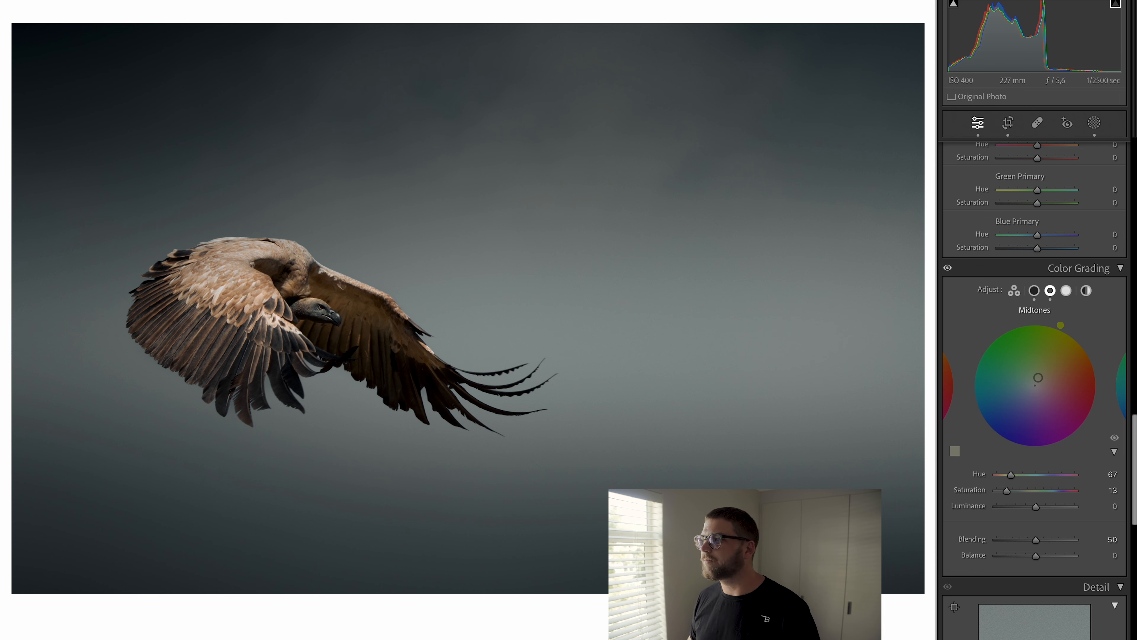
pyautogui.moveTo(1037, 510); pyautogui.dragTo(1039, 509)
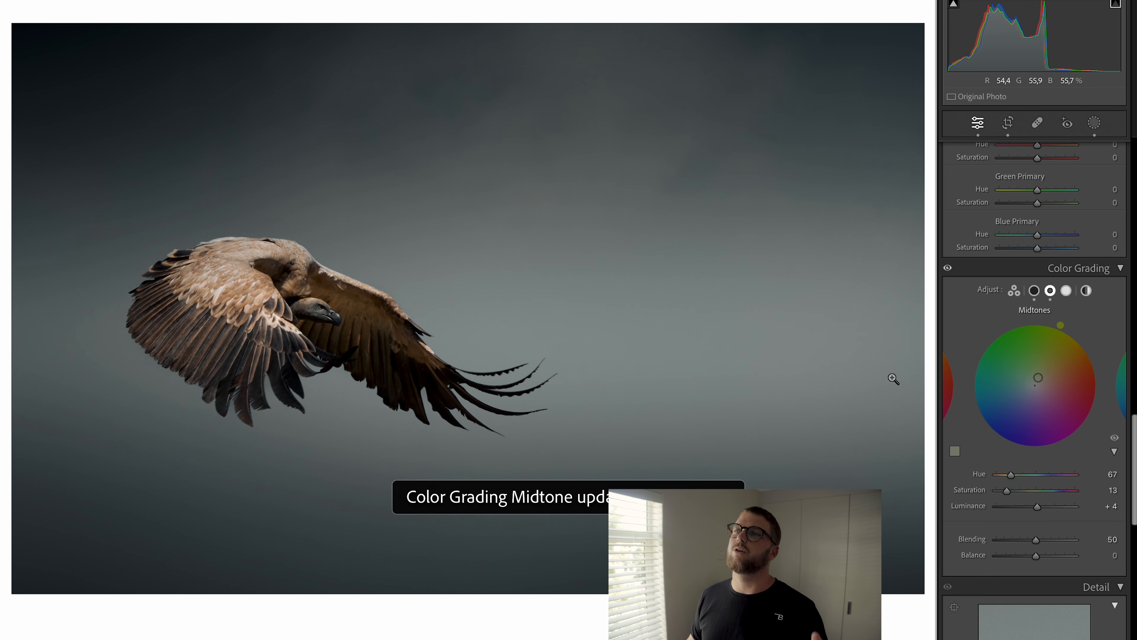
# Step: Toggle between the before and after views to compare the edit with the original photo
pyautogui.scroll(15, 1071, 359)
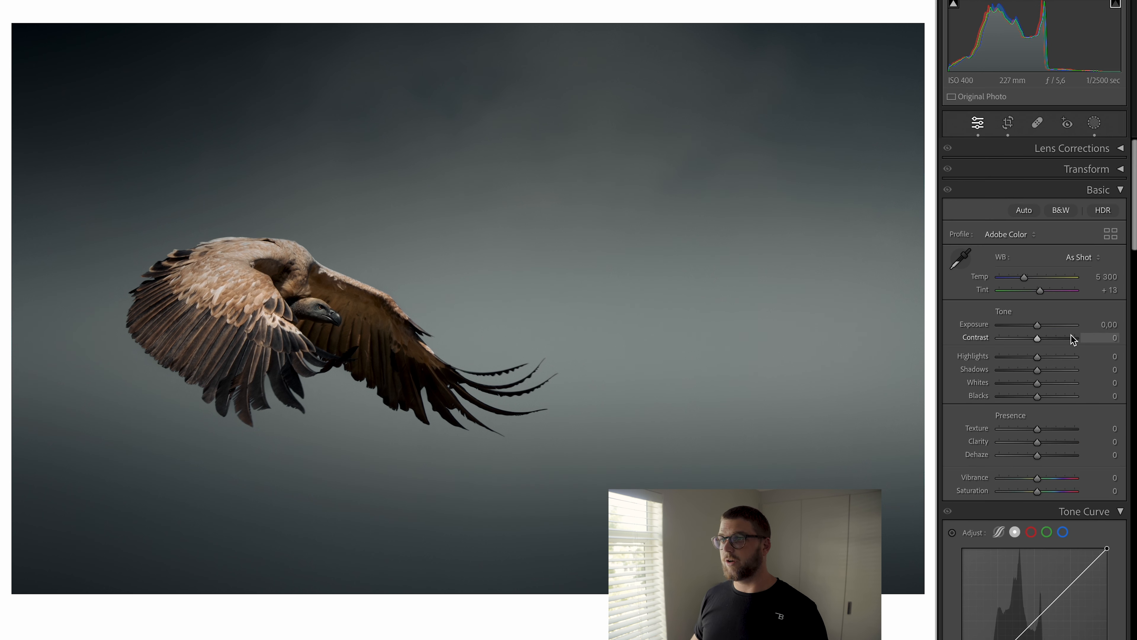
pyautogui.press('\\')
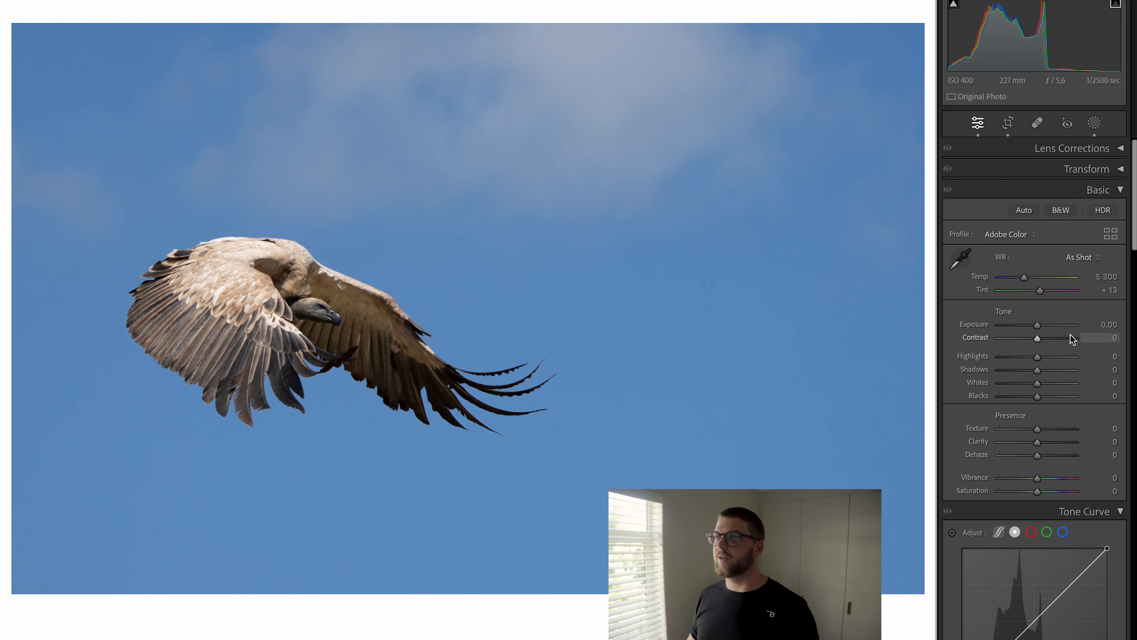
pyautogui.press('\\')
pyautogui.press('\\')
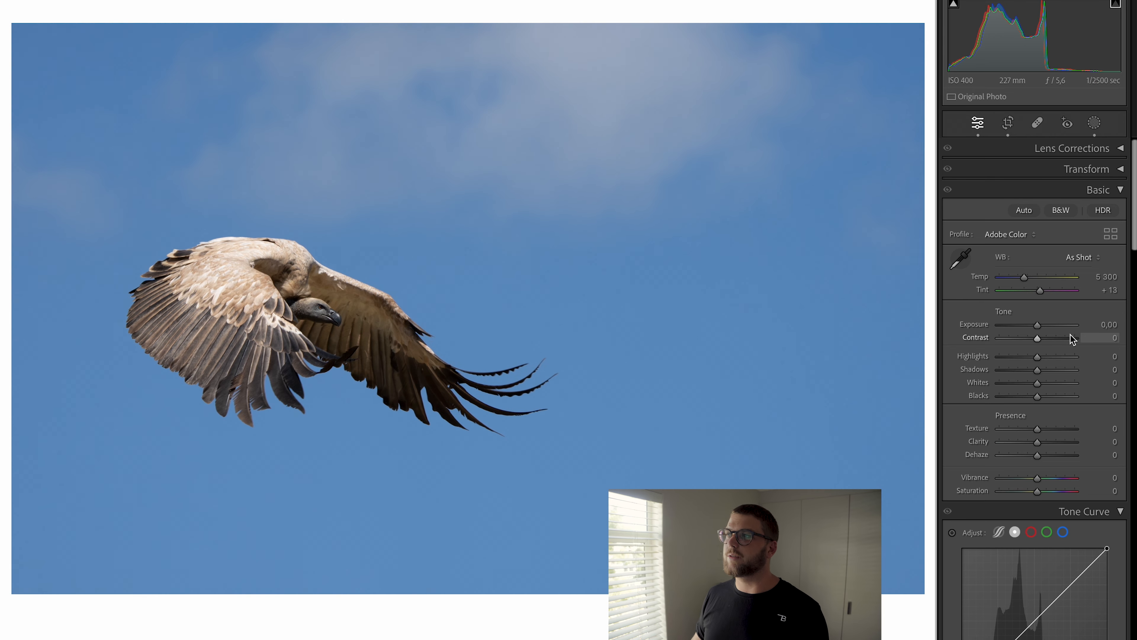
pyautogui.press('\\')
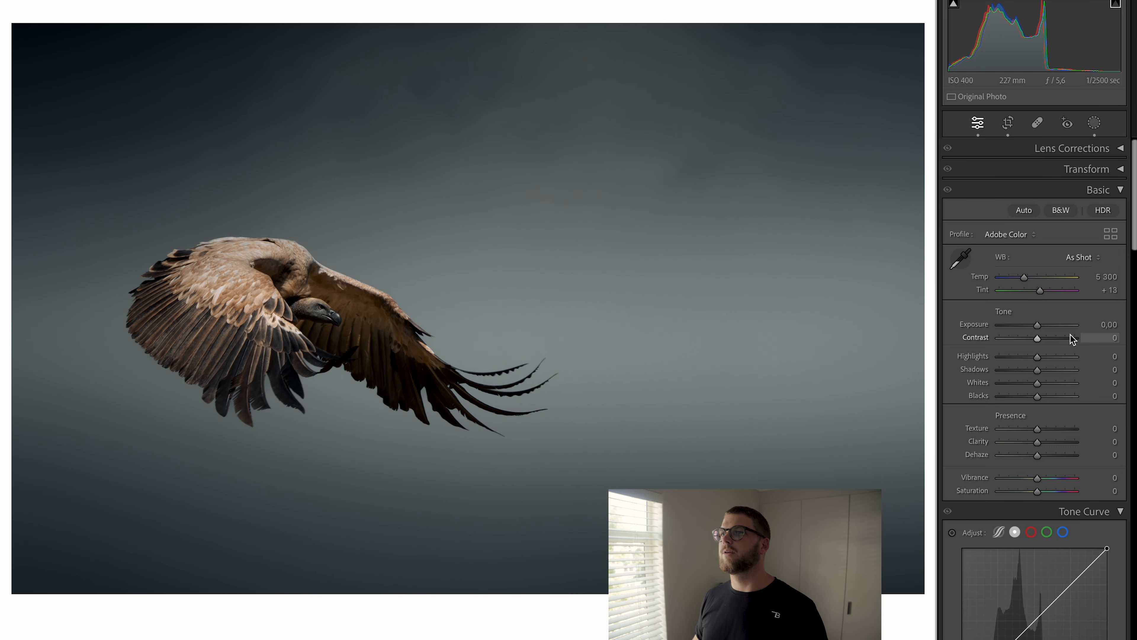
pyautogui.press('\\')
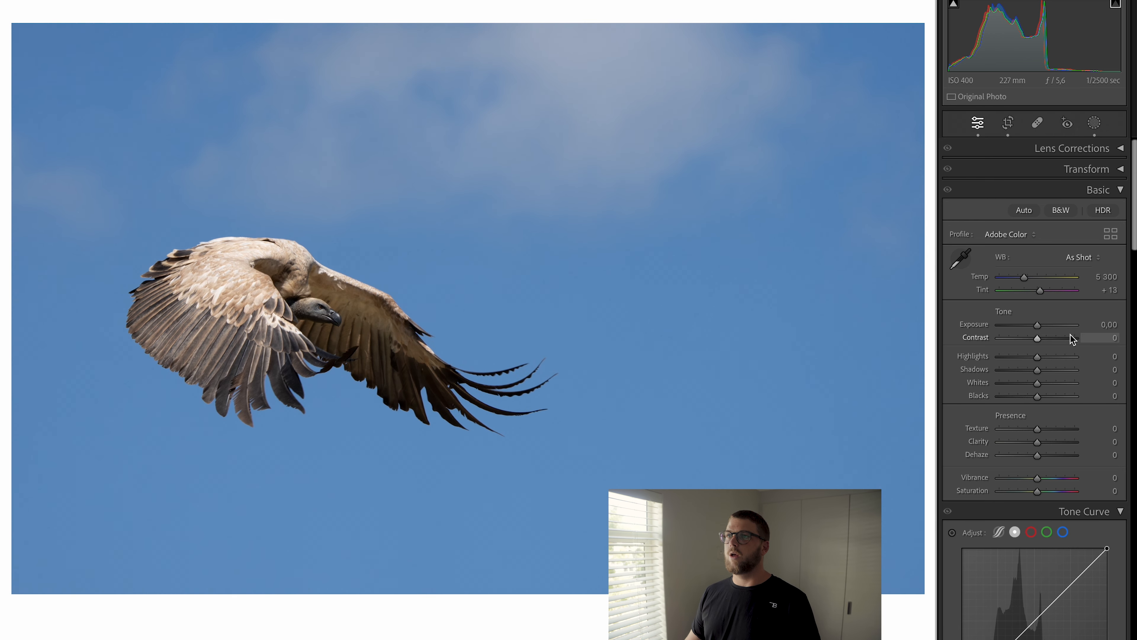
pyautogui.press('\\')
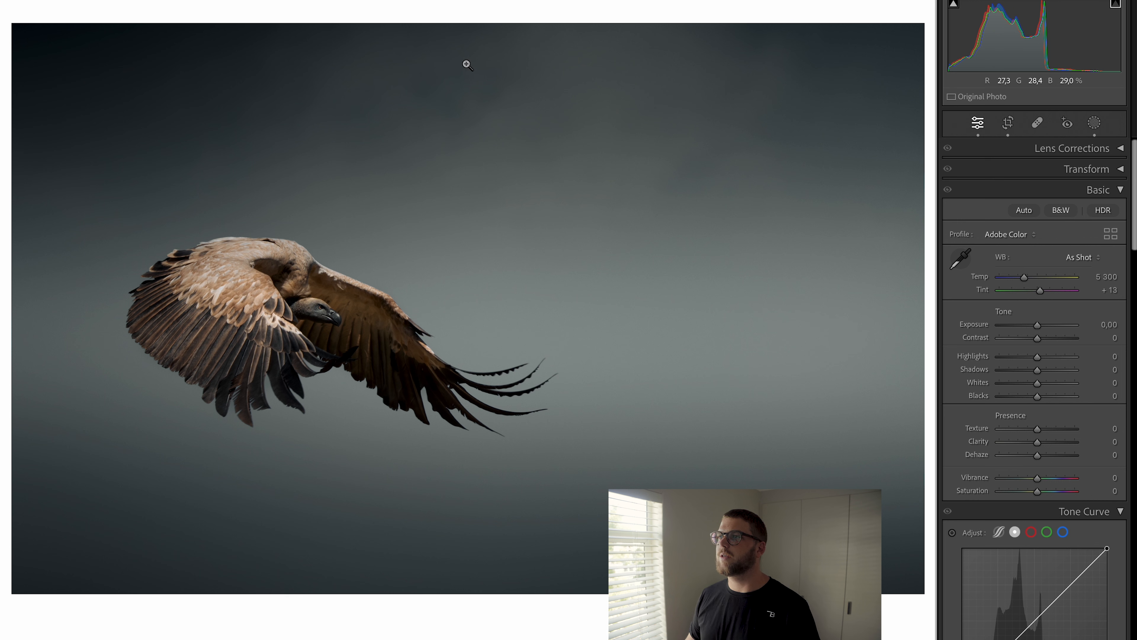
# Step: Start a new brush mask with Blacks at -10 and exposure at -0.27
pyautogui.press('k')
pyautogui.moveTo(1038, 550); pyautogui.dragTo(1034, 550)
pyautogui.moveTo(1041, 479); pyautogui.dragTo(1039, 479)
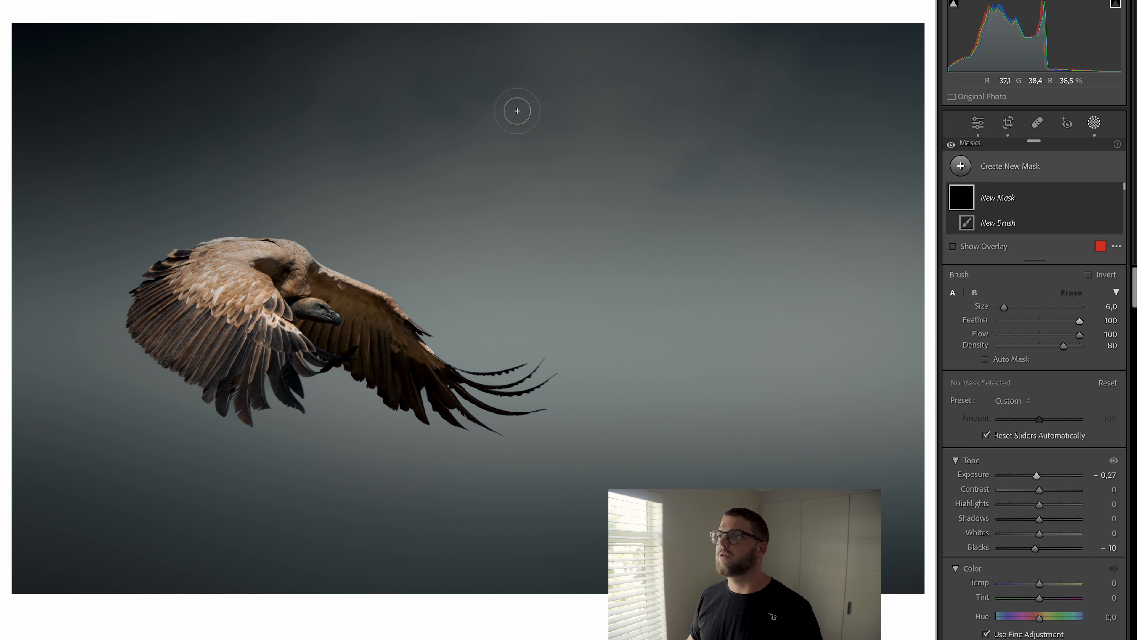
# Step: Paint soft darkening blotches across the sky at brush size 10 to add cloud-like texture
pyautogui.moveTo(446, 91); pyautogui.dragTo(458, 104)
pyautogui.moveTo(515, 29)
pyautogui.mouseDown()
pyautogui.moveTo(503, 81)
pyautogui.moveTo(499, 60)
pyautogui.moveTo(516, 41)
pyautogui.mouseUp()
pyautogui.click(372, 108)
pyautogui.scroll(4, 274, 79)
pyautogui.moveTo(303, 63)
pyautogui.mouseDown()
pyautogui.moveTo(224, 90)
pyautogui.moveTo(132, 169)
pyautogui.moveTo(12, 164)
pyautogui.mouseUp()
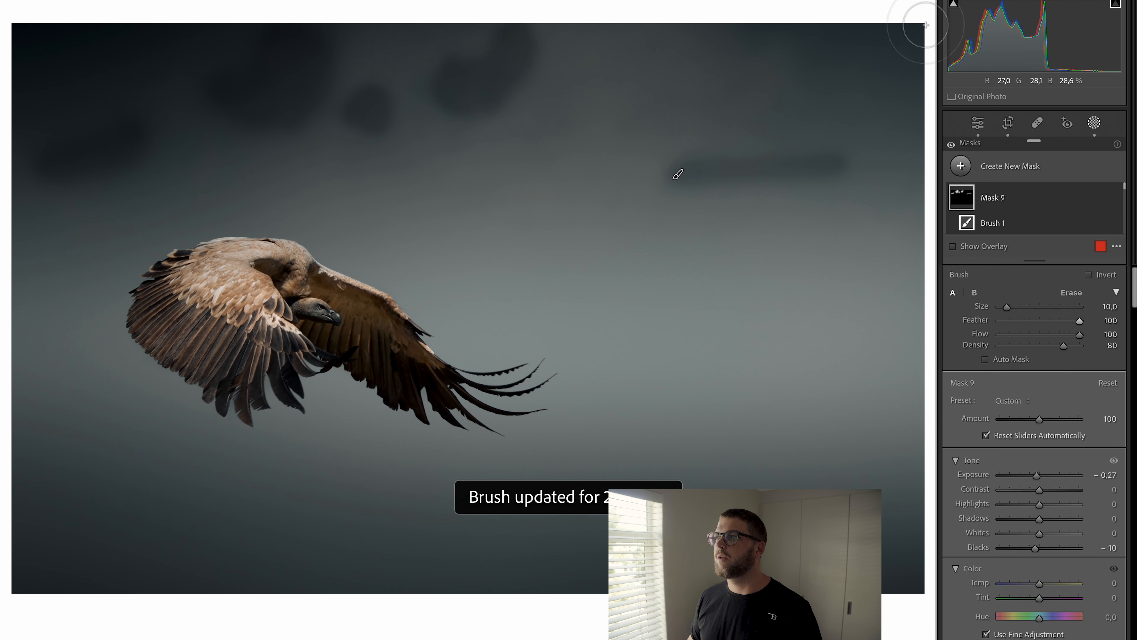
pyautogui.moveTo(757, 95)
pyautogui.mouseDown()
pyautogui.moveTo(795, 111)
pyautogui.moveTo(833, 72)
pyautogui.moveTo(913, 121)
pyautogui.mouseUp()
pyautogui.moveTo(641, 58); pyautogui.dragTo(600, 91)
pyautogui.click(543, 133)
pyautogui.moveTo(480, 210); pyautogui.dragTo(498, 224)
pyautogui.moveTo(350, 177); pyautogui.dragTo(280, 193)
pyautogui.moveTo(723, 251); pyautogui.dragTo(754, 269)
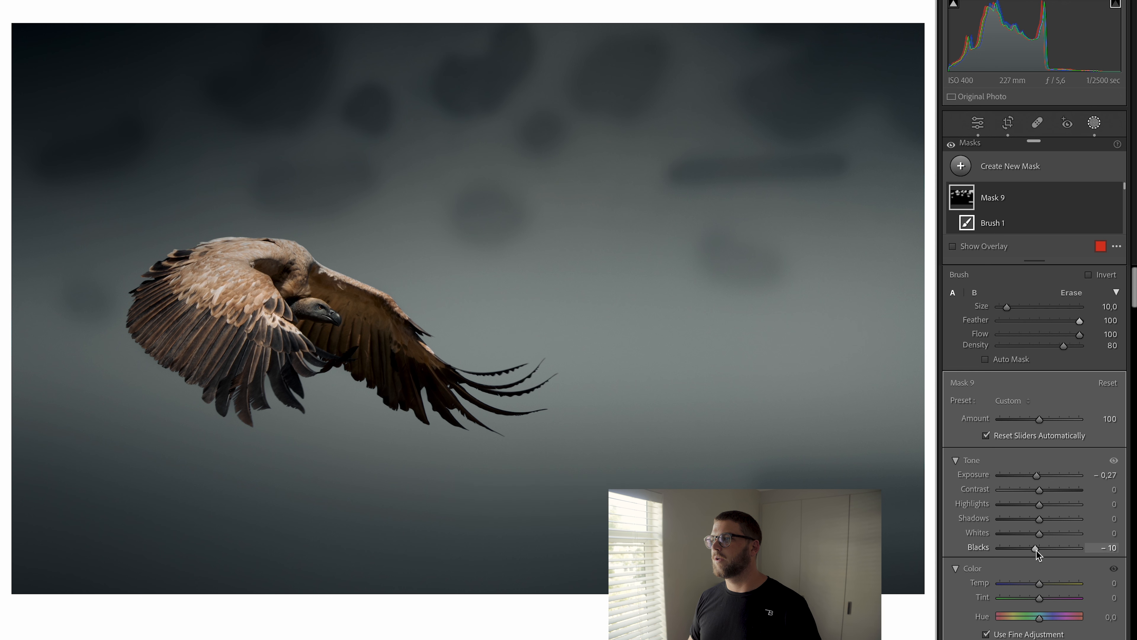
# Step: Set the sky mask's exposure to 0, Blacks to -2 and Shadows to 3, and hide the mask to compare
pyautogui.moveTo(1037, 550); pyautogui.dragTo(1040, 550)
pyautogui.moveTo(1037, 475); pyautogui.dragTo(1042, 478)
pyautogui.doubleClick(1041, 474)
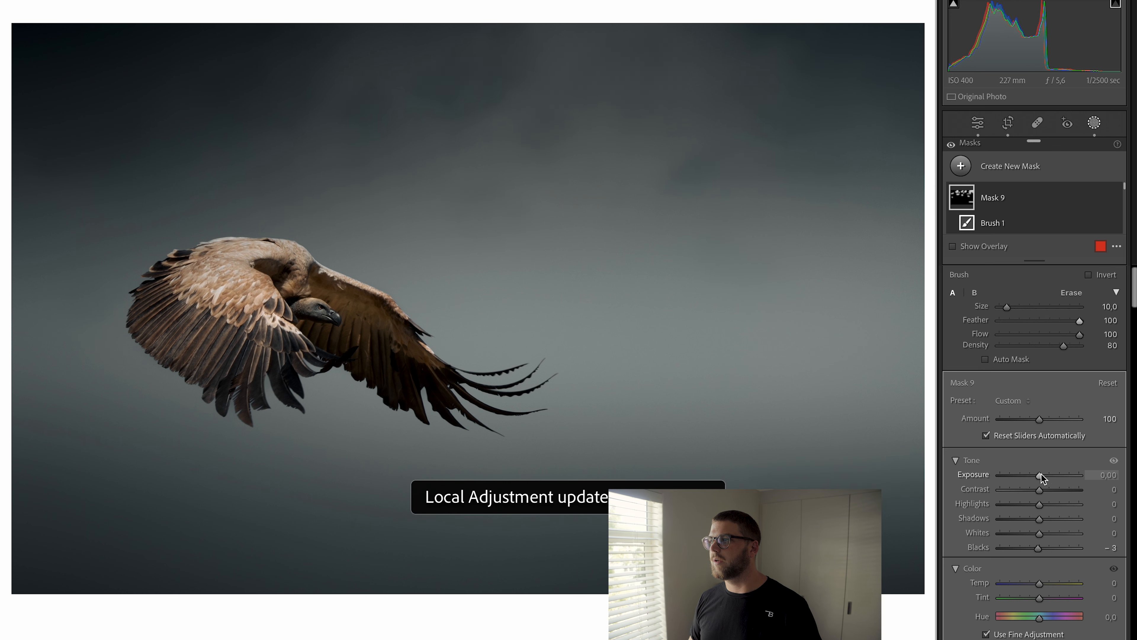
pyautogui.moveTo(1038, 548); pyautogui.dragTo(1039, 548)
pyautogui.moveTo(1039, 519); pyautogui.dragTo(1044, 522)
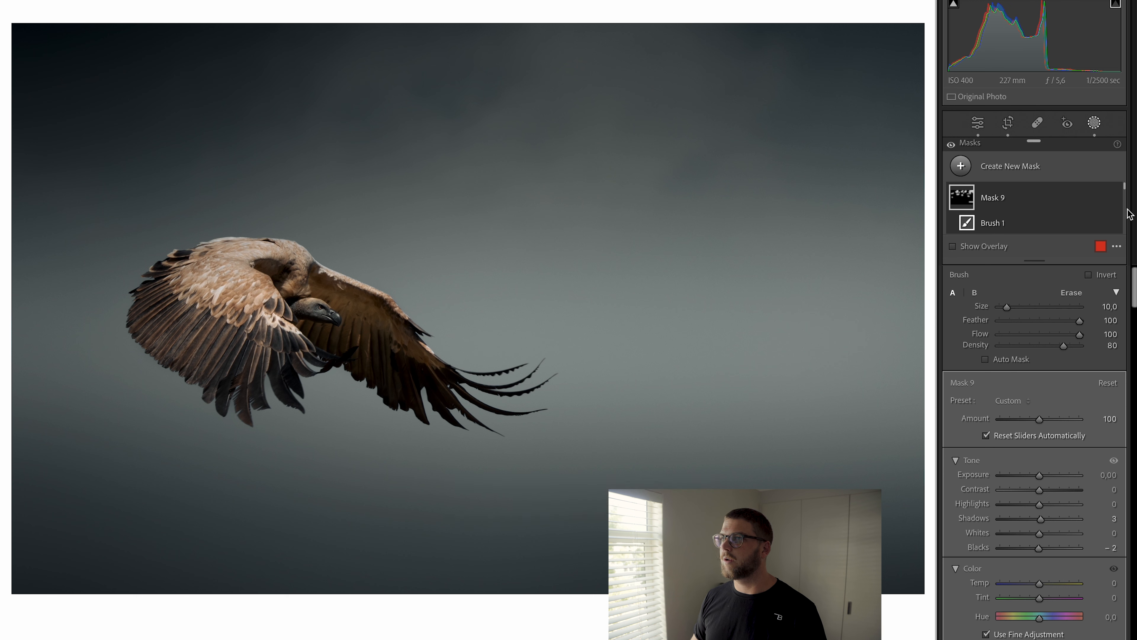
pyautogui.click(1115, 198)
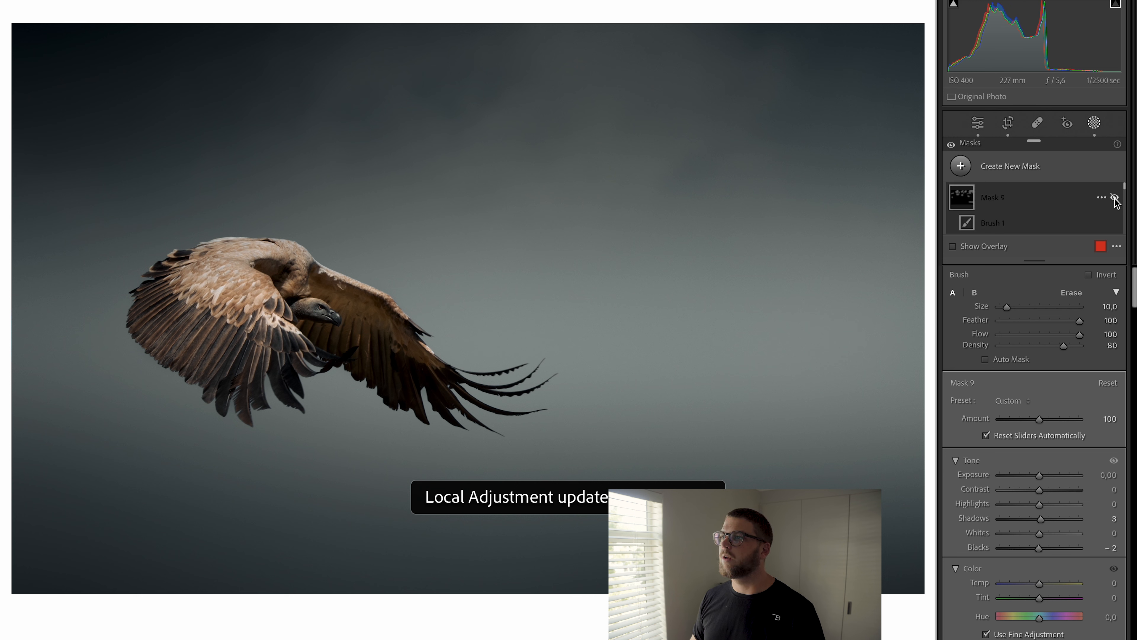